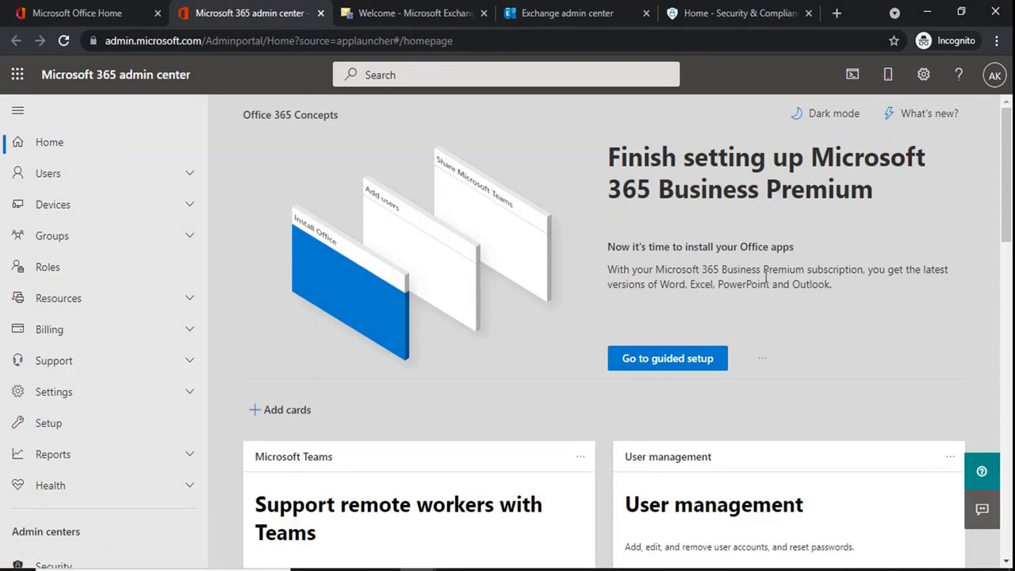
- Switch to the classic Exchange admin center and open message trace under mail flow
click(559, 16)
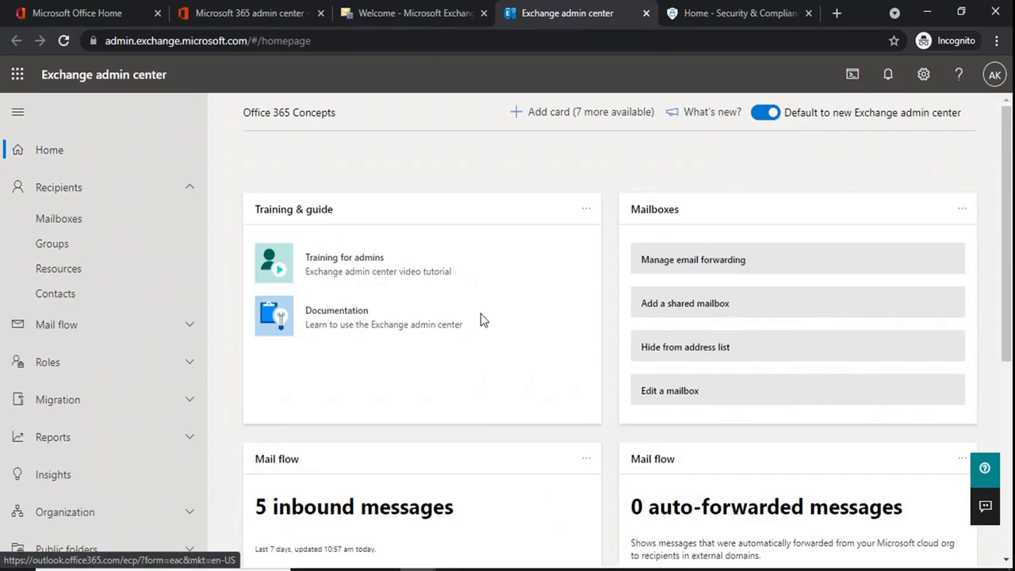
click(397, 17)
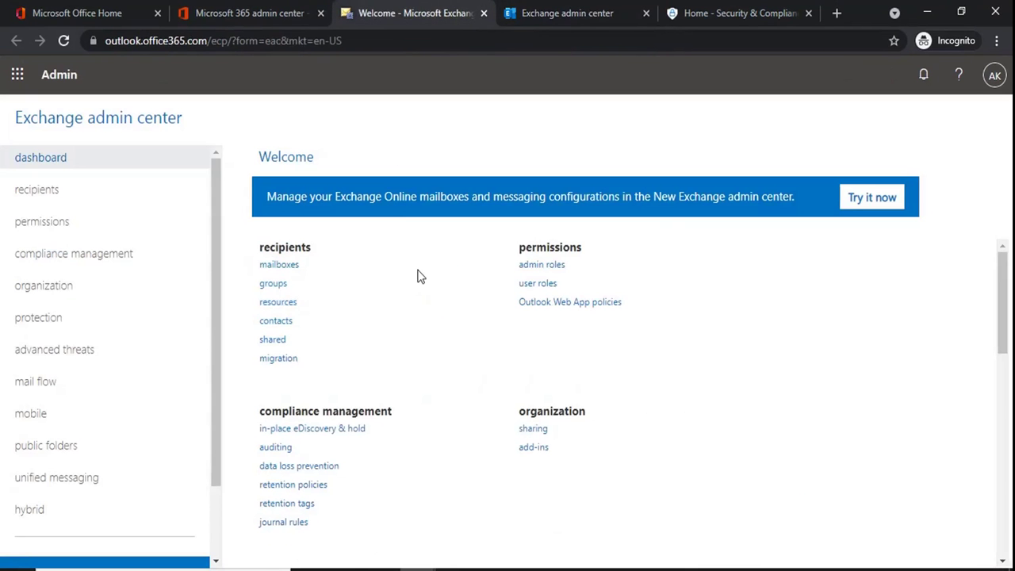
click(35, 383)
click(341, 159)
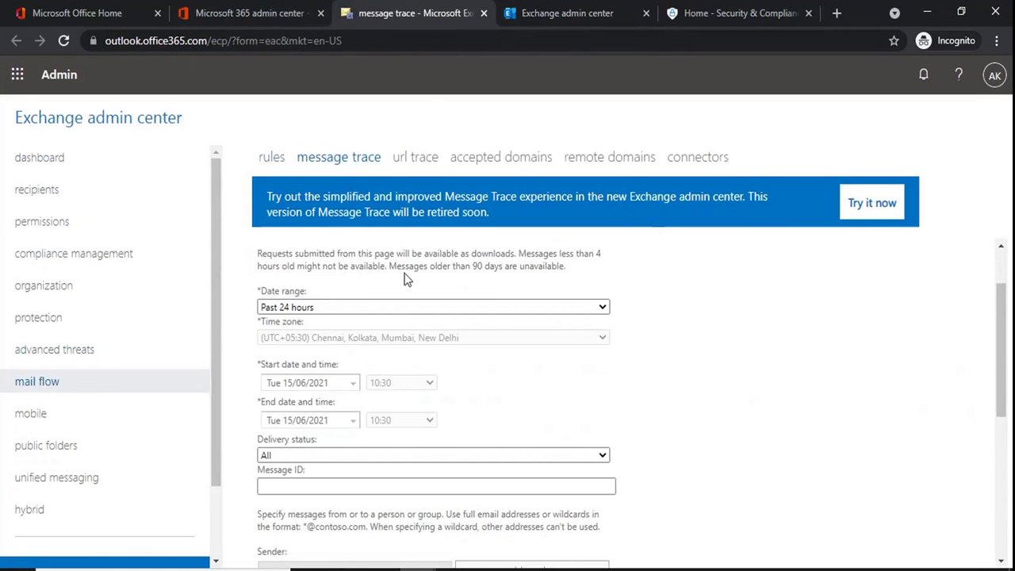
- Run a message trace with the date range Past 24 hours, then close the results
scroll(392, 301, down, 1)
scroll(381, 317, up, 1)
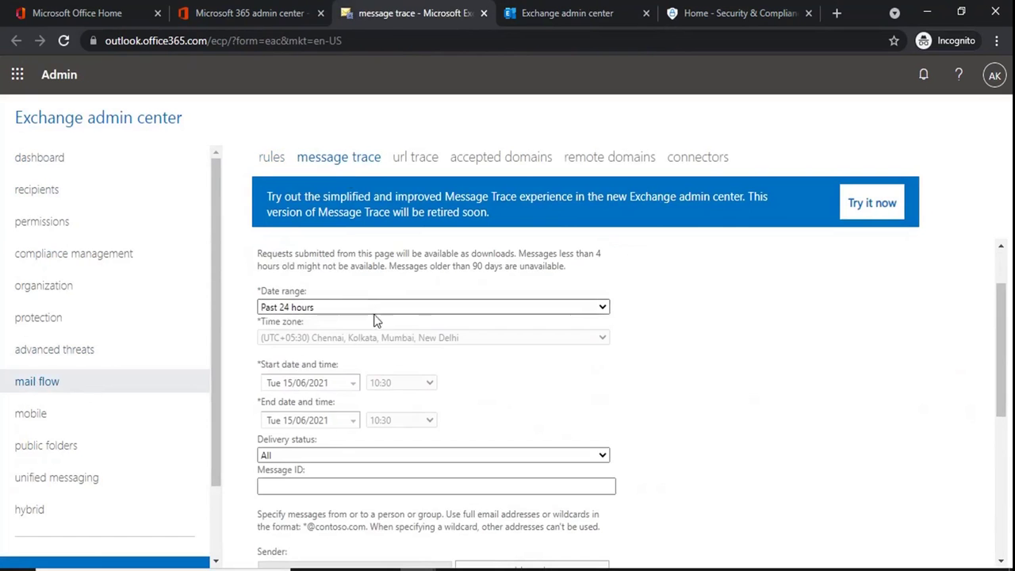
click(374, 309)
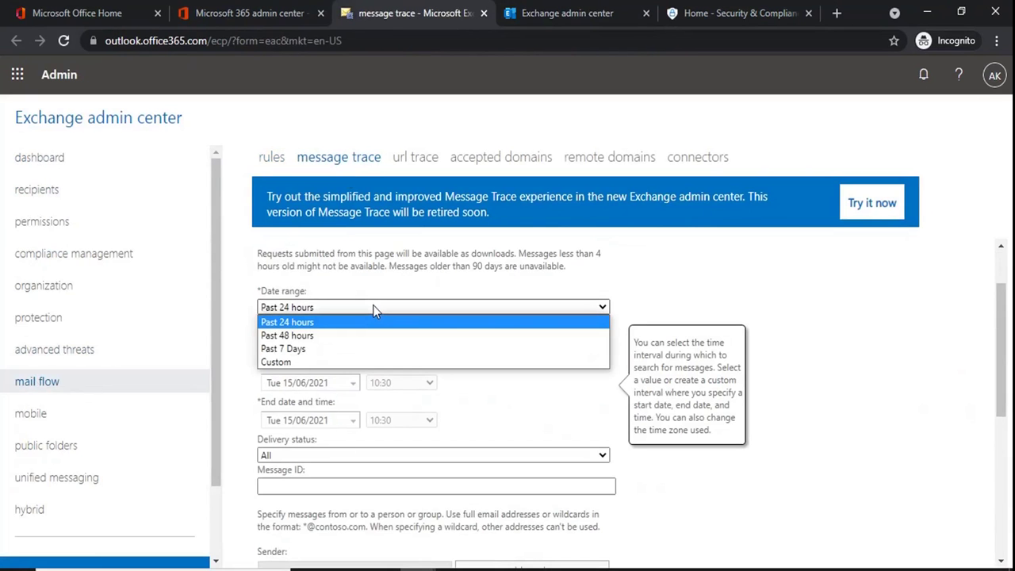
click(373, 323)
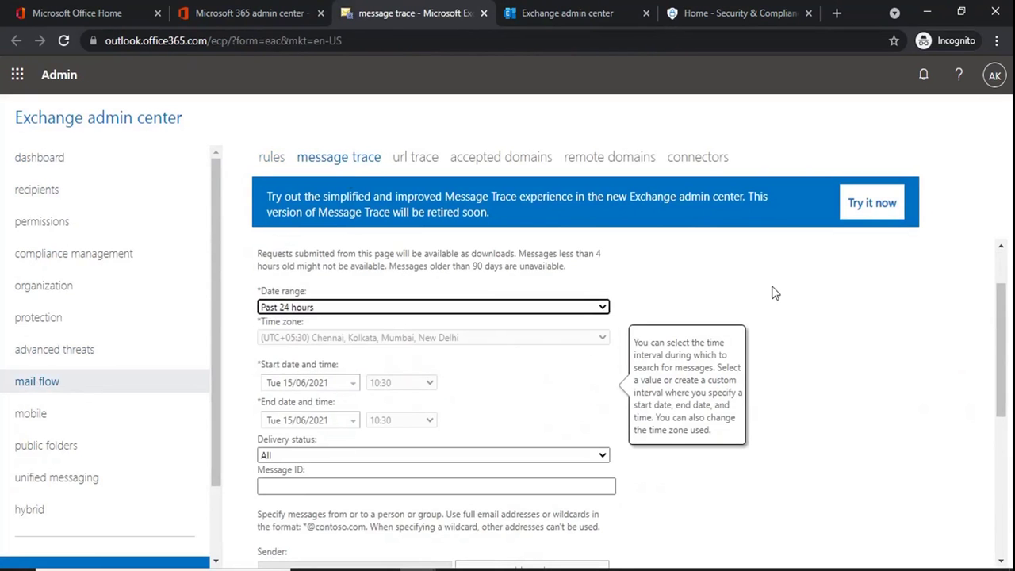
scroll(793, 380, down, 1)
click(839, 493)
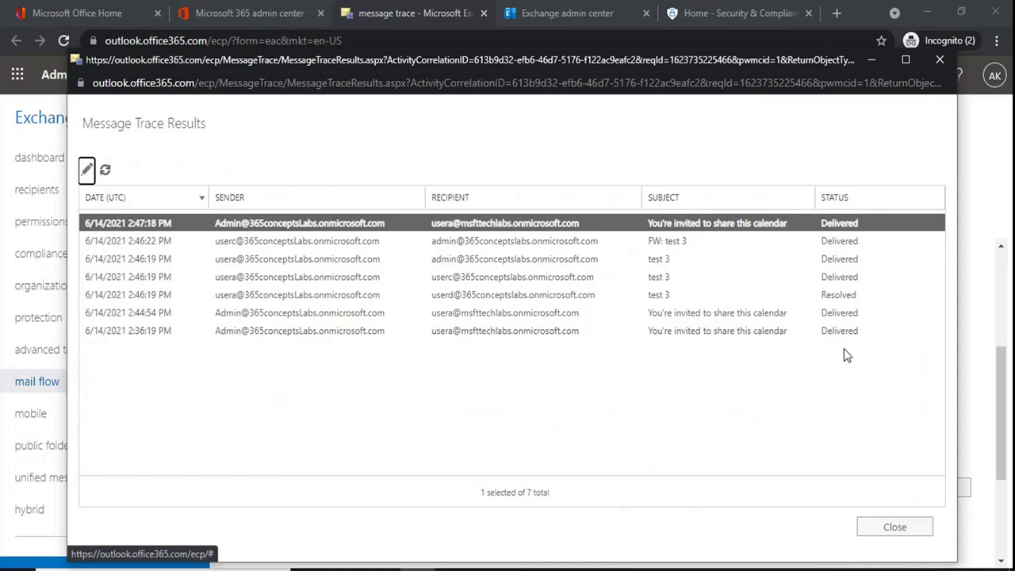
click(894, 526)
- Set the date range to Past 48 hours, run the message trace and close its results
scroll(751, 399, up, 3)
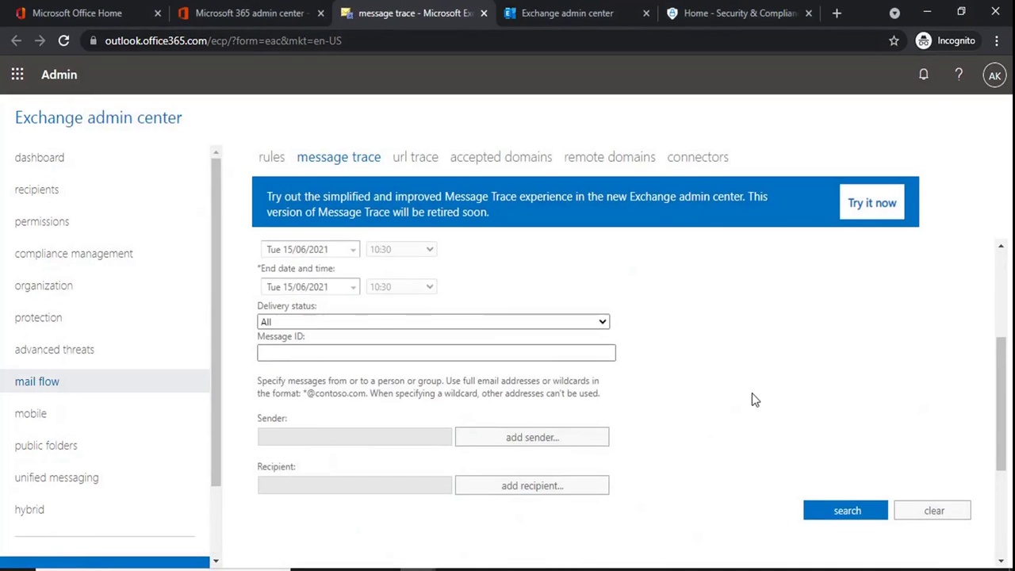
click(335, 309)
click(333, 336)
scroll(808, 397, down, 3)
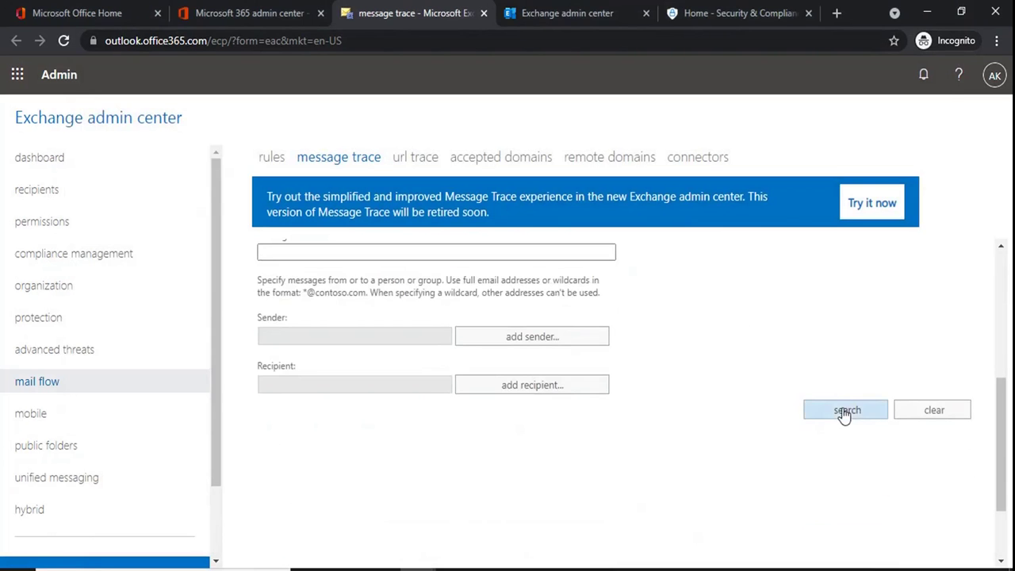
click(844, 413)
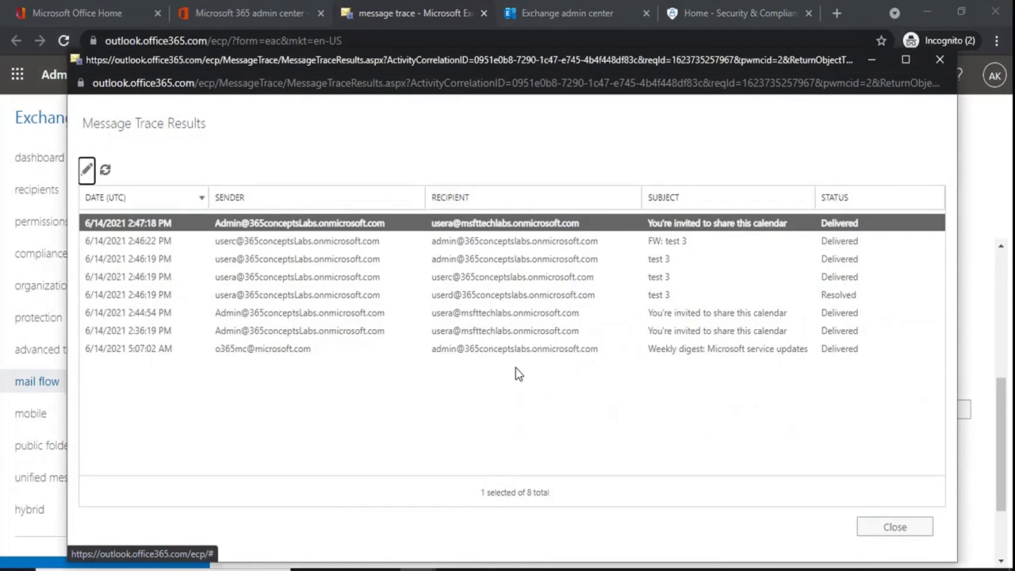
click(939, 59)
- Set the message trace date range to Past 7 Days, then change it to Custom
scroll(605, 300, up, 3)
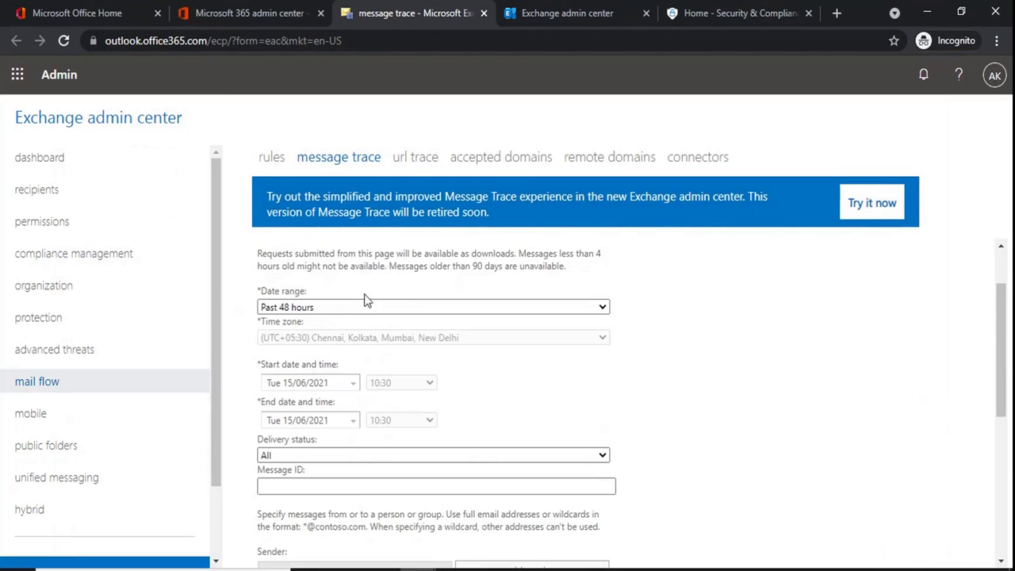
click(363, 305)
click(340, 349)
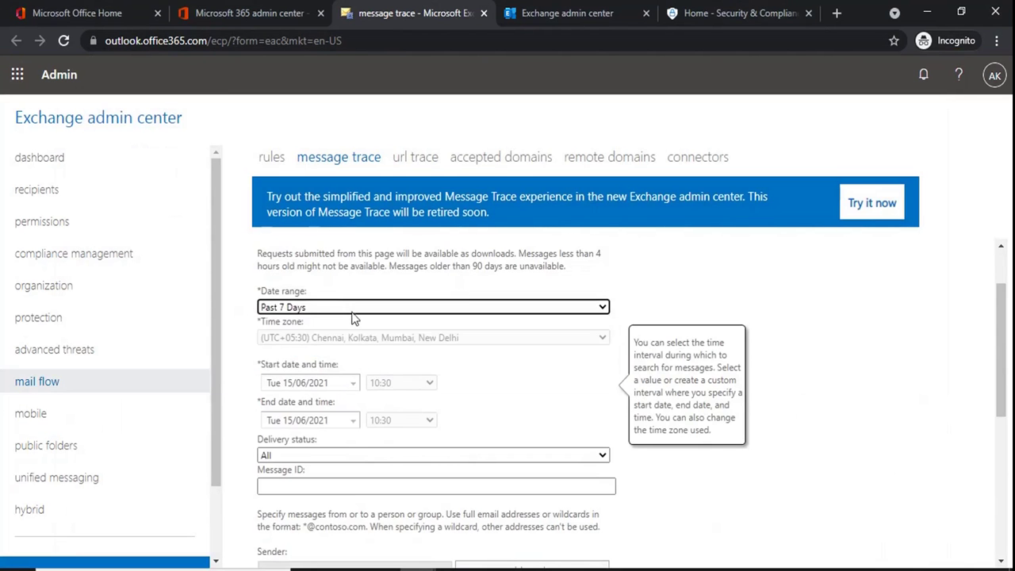
click(353, 310)
click(323, 361)
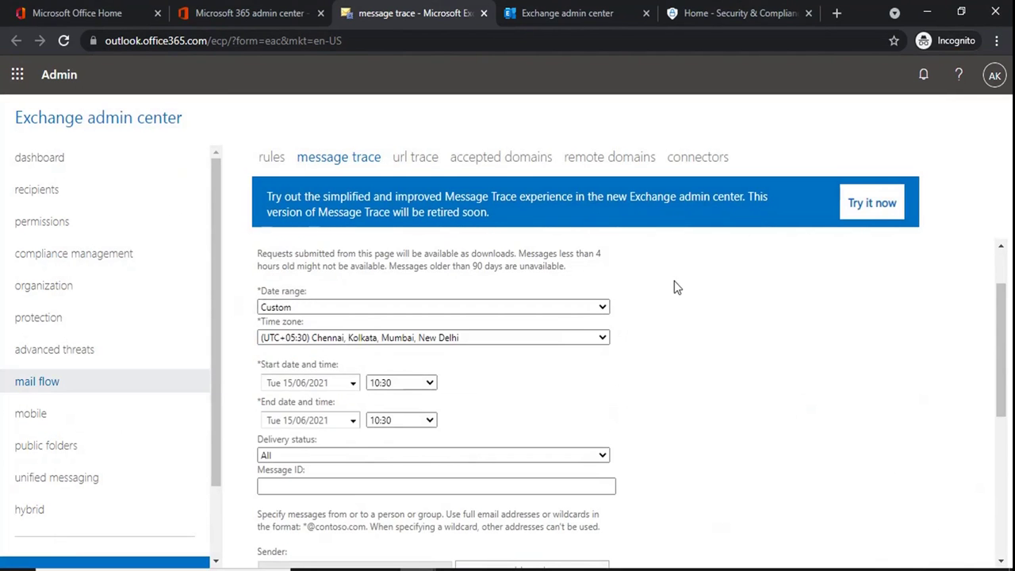
scroll(674, 285, down, 1)
scroll(675, 286, up, 1)
scroll(659, 292, down, 1)
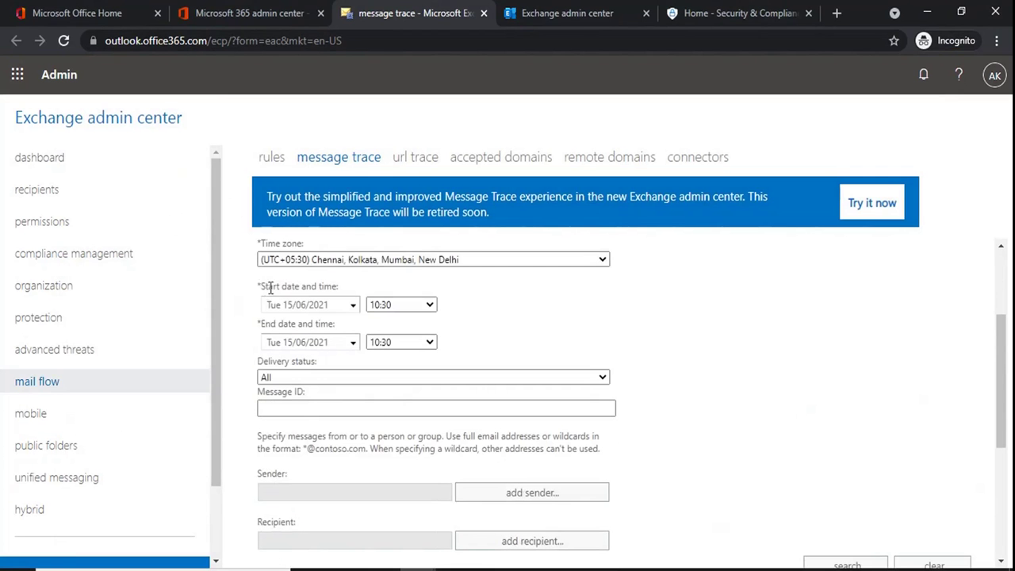
- View the calendars for the custom start and end dates, and try to set the start date to 1 June 2021
click(353, 310)
click(355, 345)
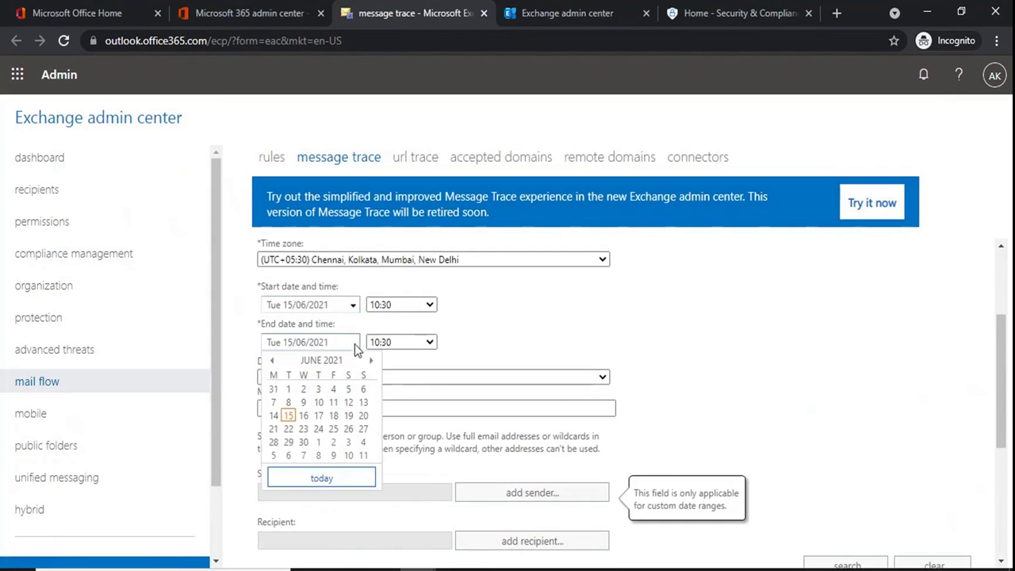
click(544, 320)
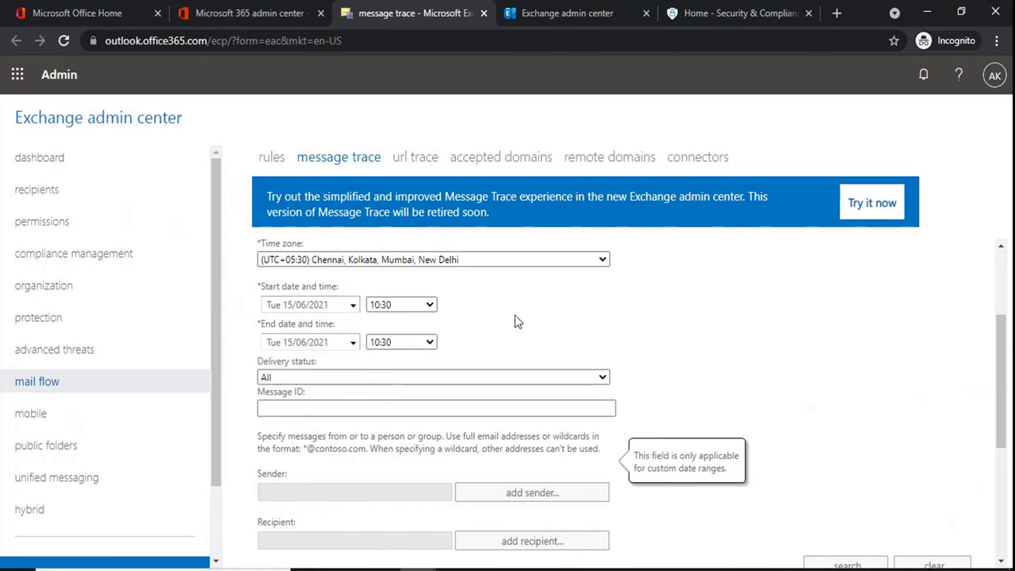
scroll(404, 333, up, 1)
scroll(404, 333, down, 1)
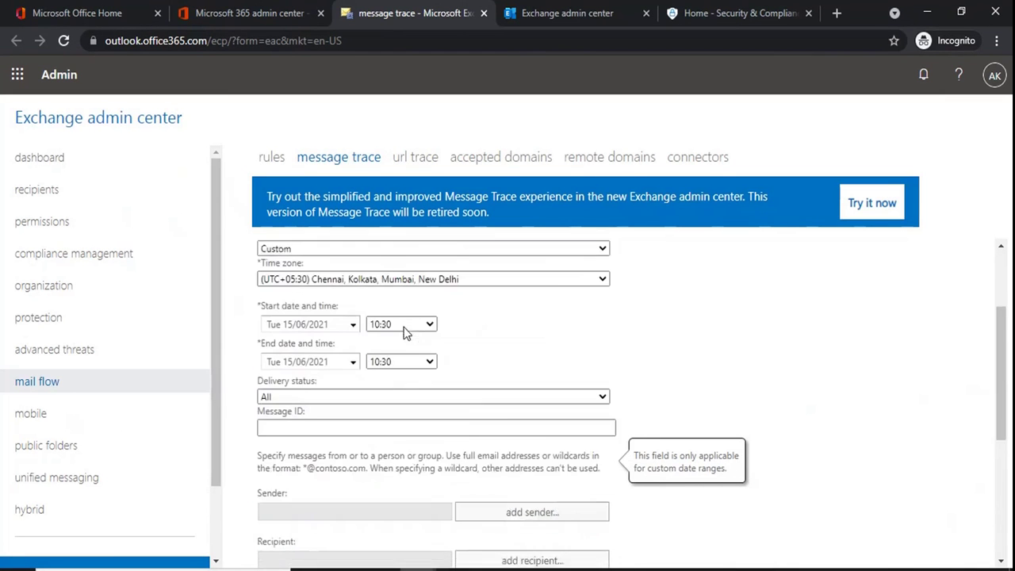
click(354, 304)
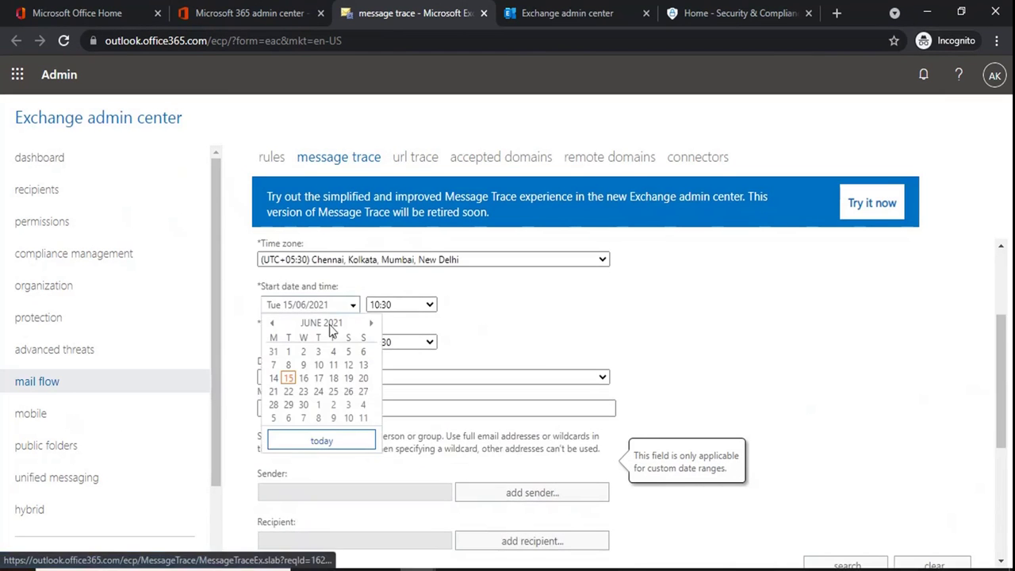
click(289, 351)
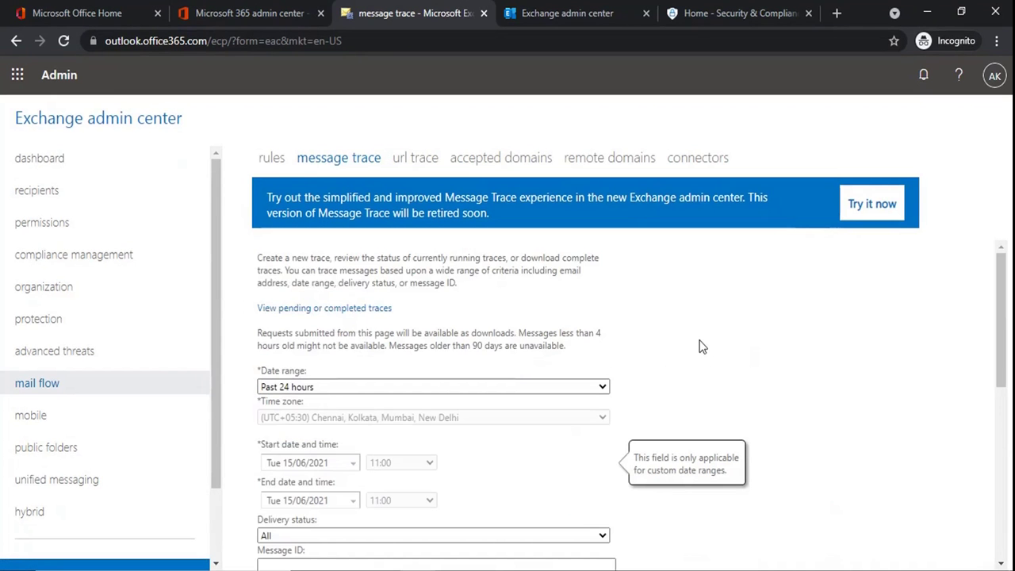
- Examine each delivery status option from Delivered through Getting status, and set the delivery status back to All
scroll(699, 346, down, 2)
click(378, 380)
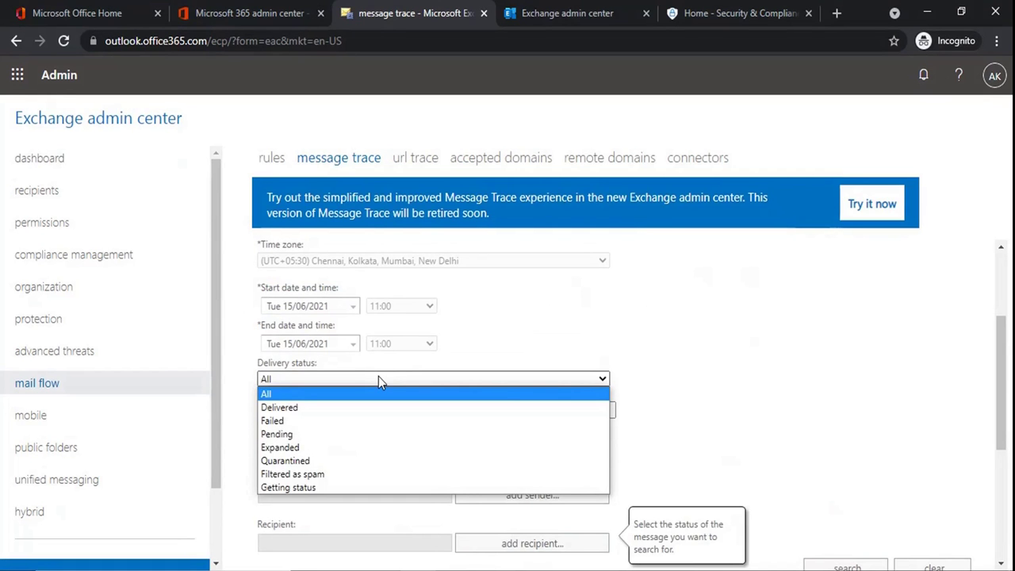
key(Down)
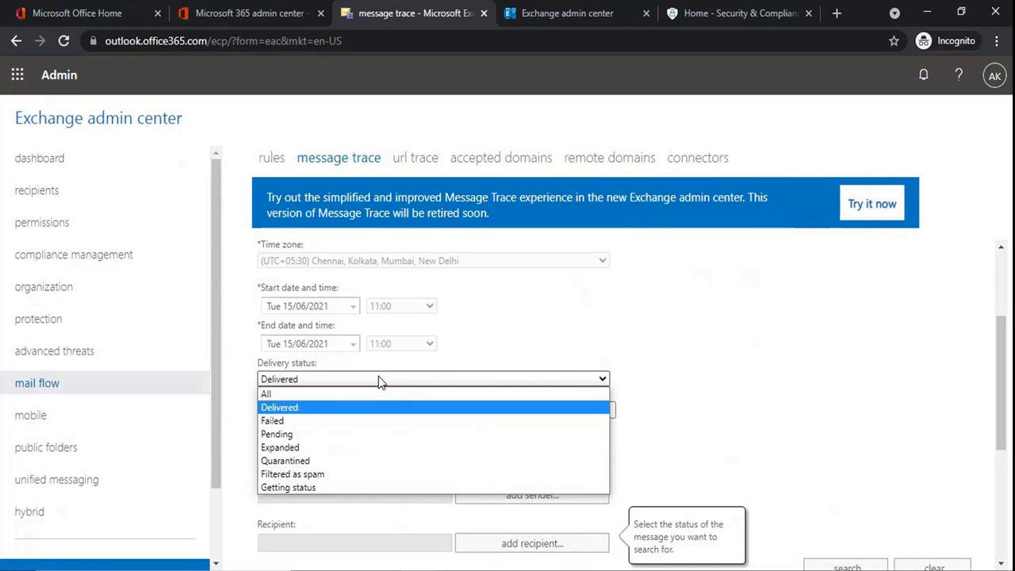
key(Down)
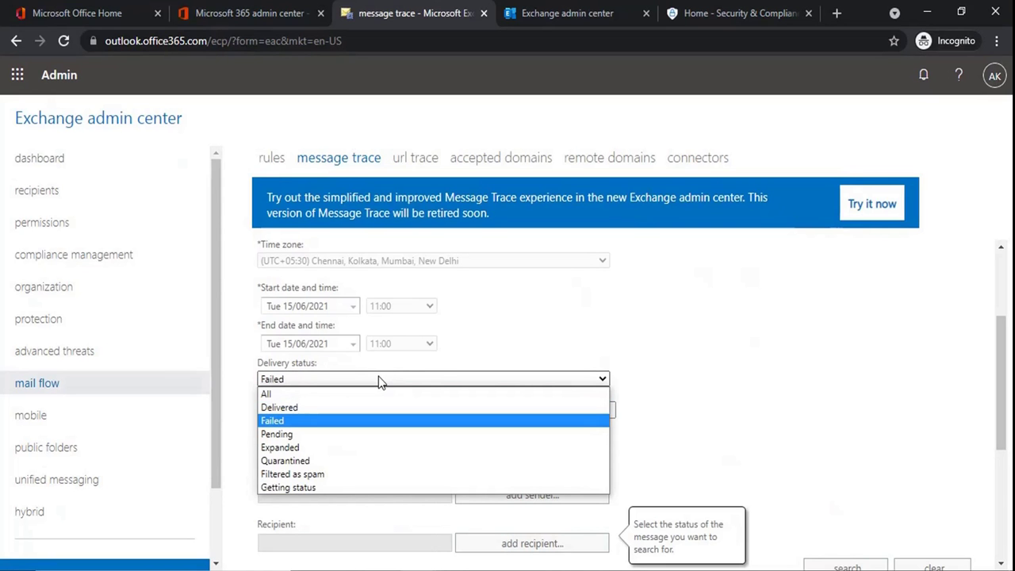
key(Down)
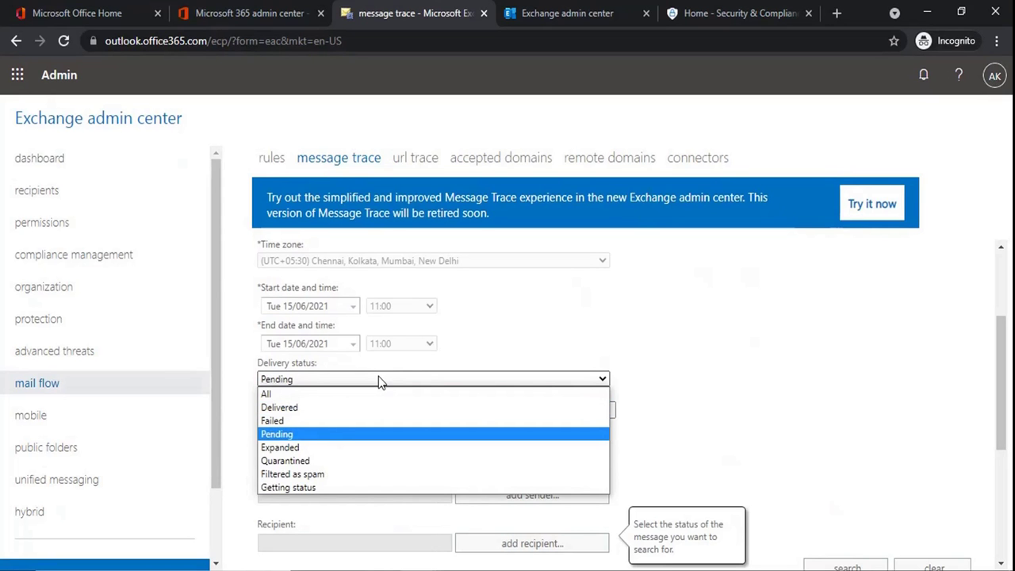
key(Down)
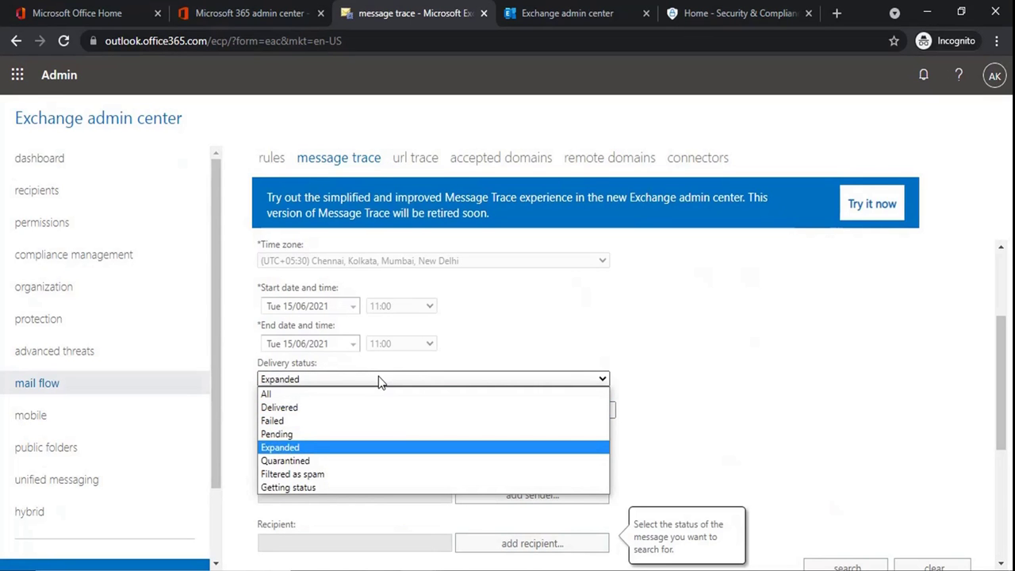
key(Down)
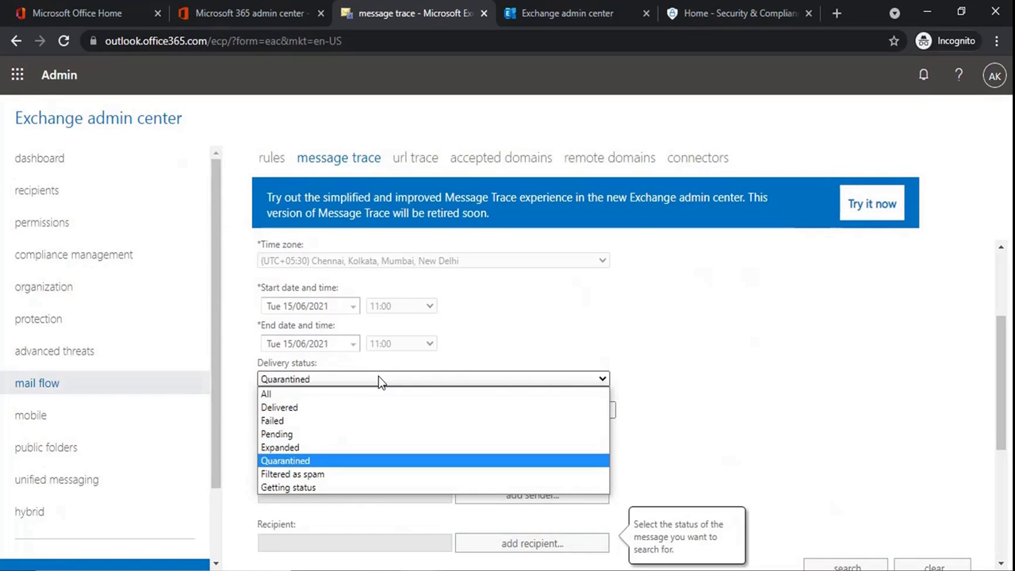
key(Down)
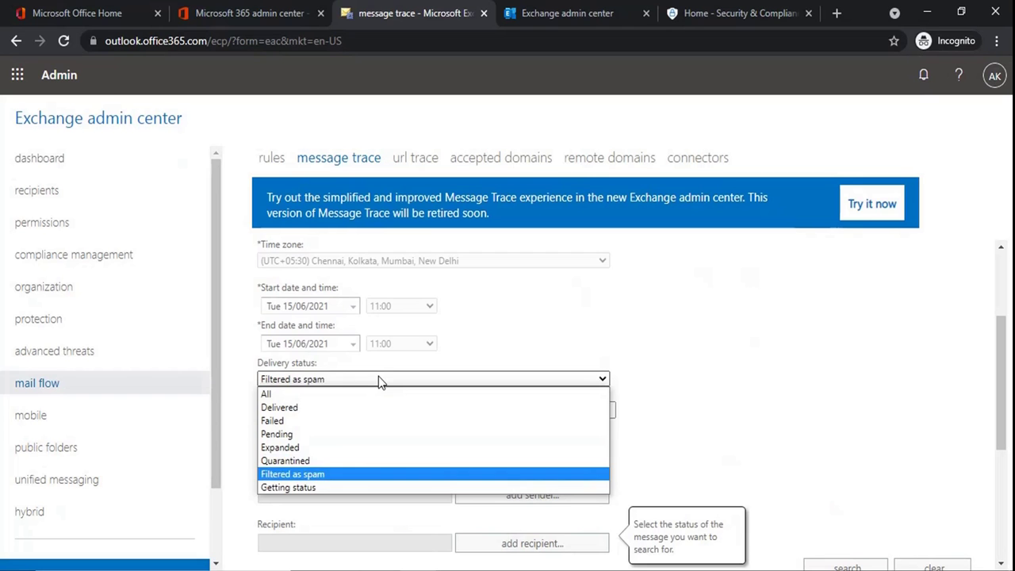
key(Down)
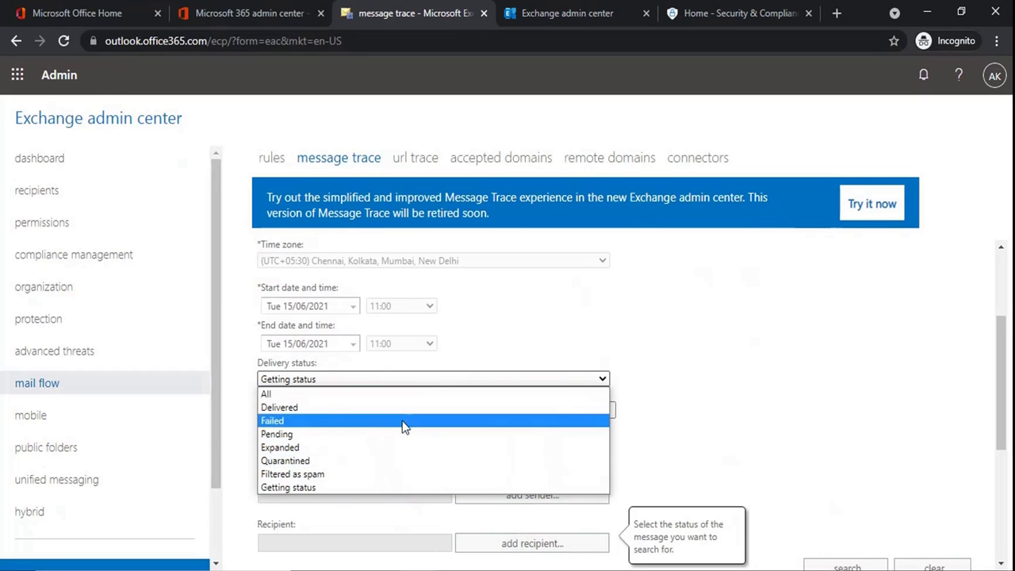
click(413, 394)
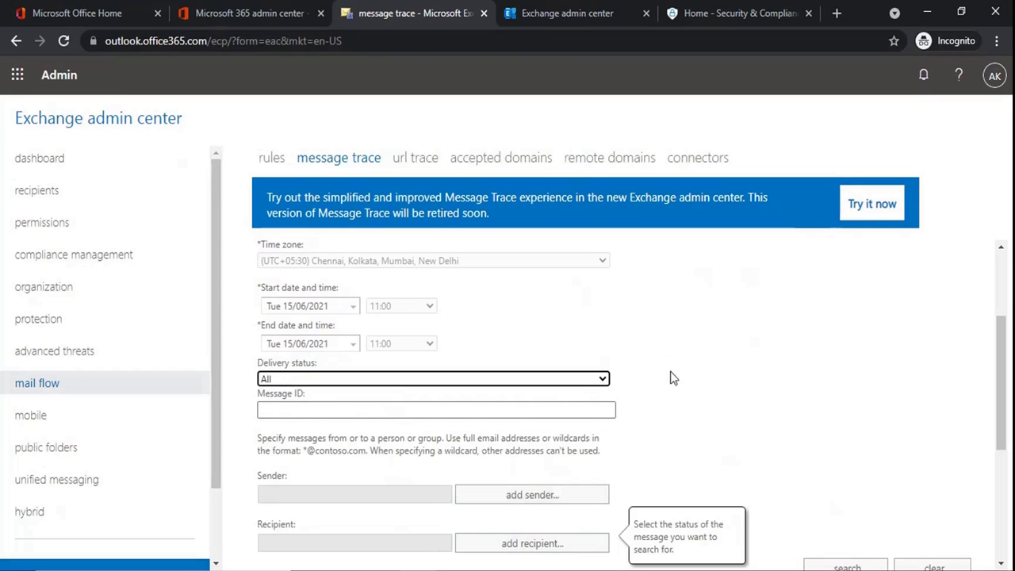
- Examine the Message ID field and the list of members available as sender, and cancel the sender selection
click(290, 410)
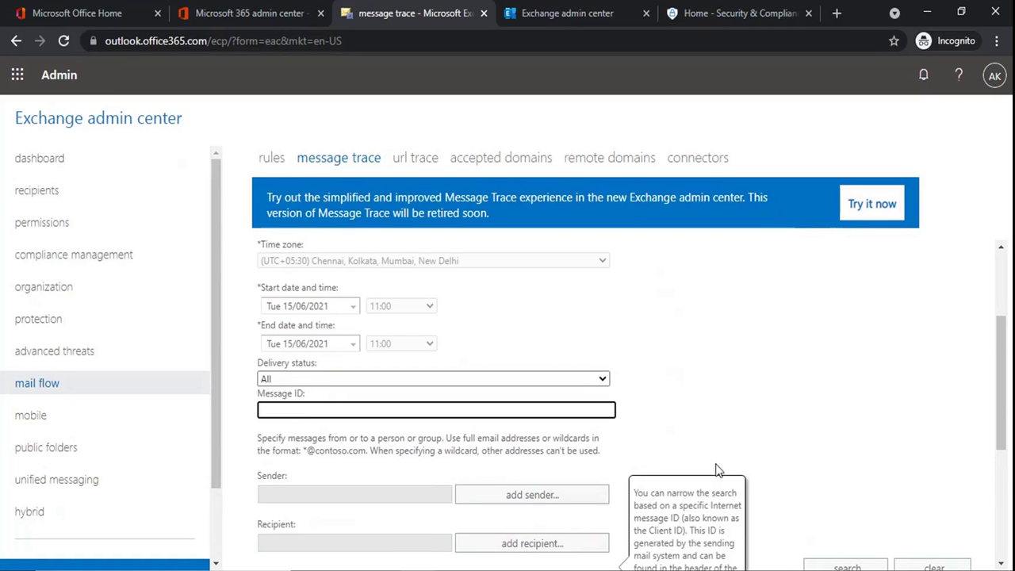
scroll(641, 441, down, 1)
click(557, 419)
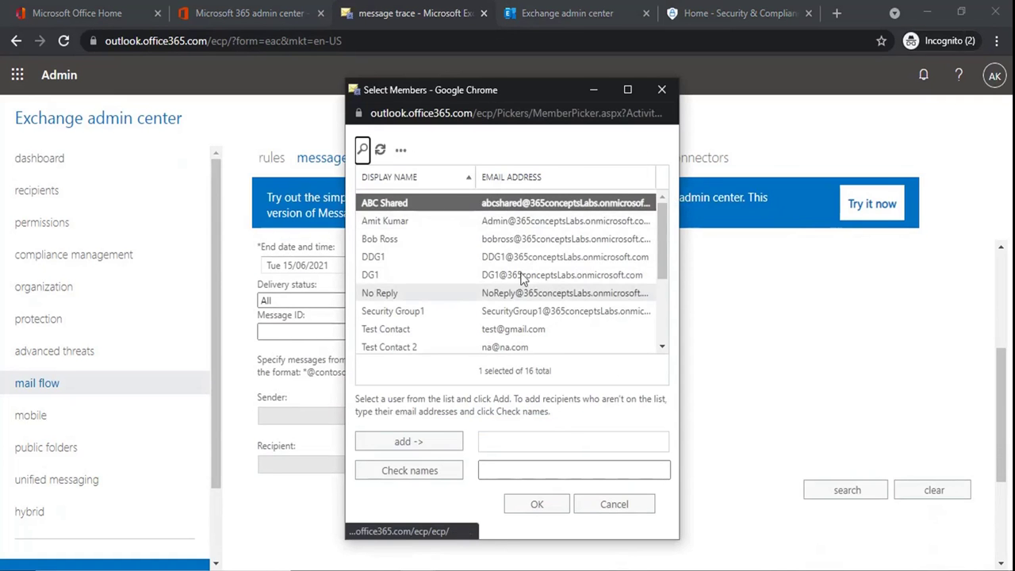
scroll(448, 321, down, 3)
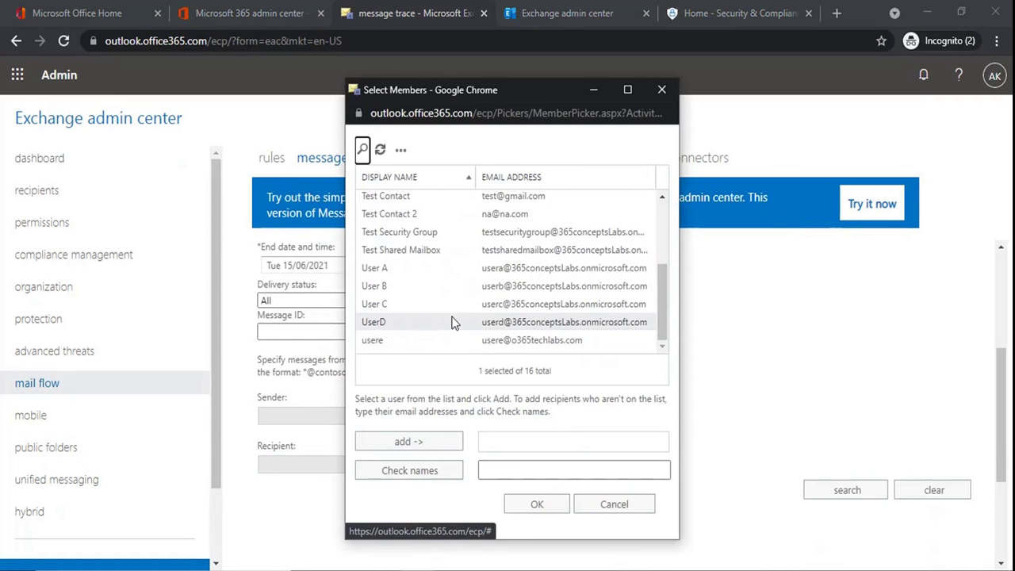
click(596, 502)
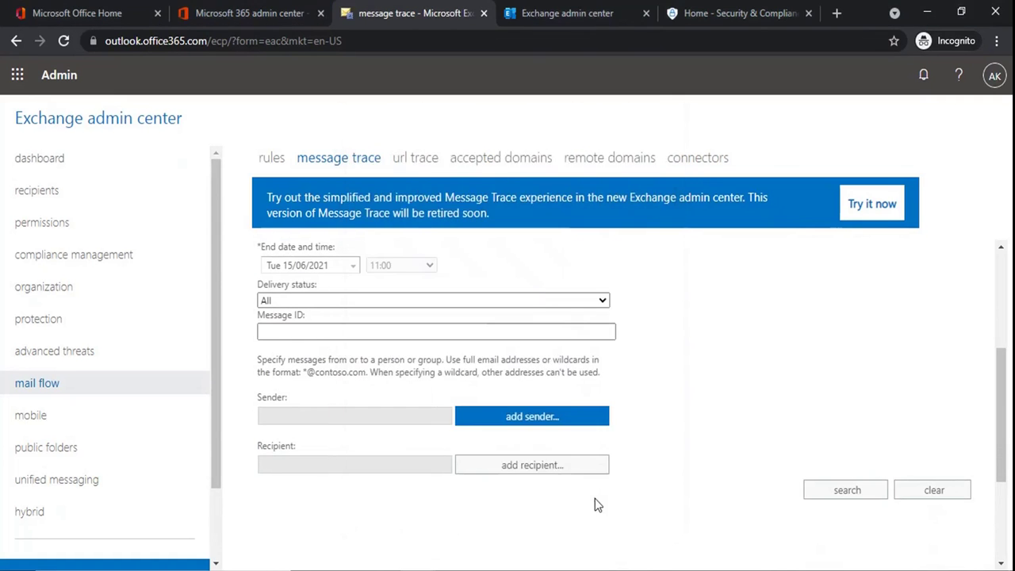
- Examine the list of members available as recipient and the field for checking addresses that are not on the list
click(569, 466)
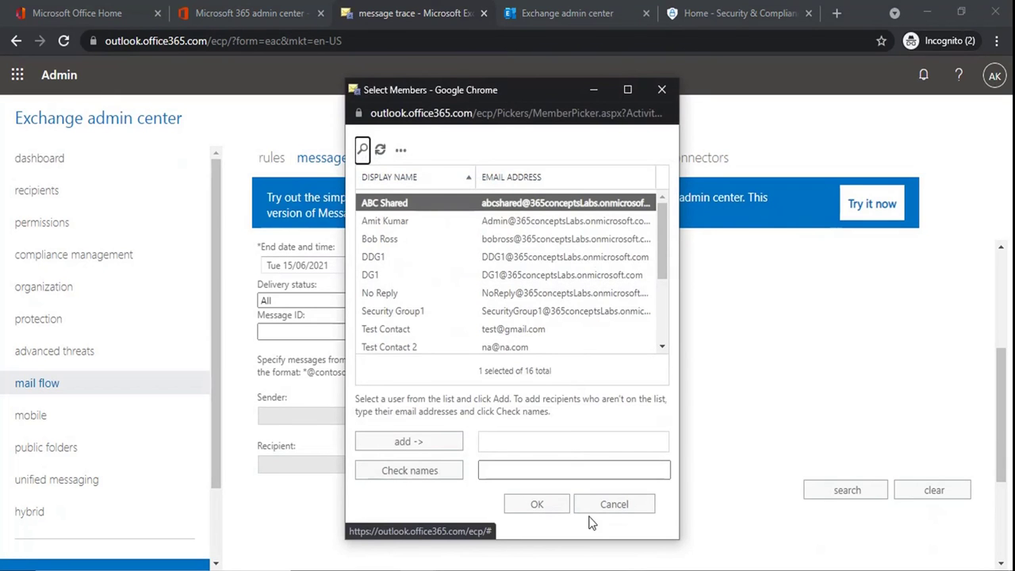
click(493, 471)
text(na@na.com)
click(456, 474)
click(527, 502)
click(443, 466)
click(511, 469)
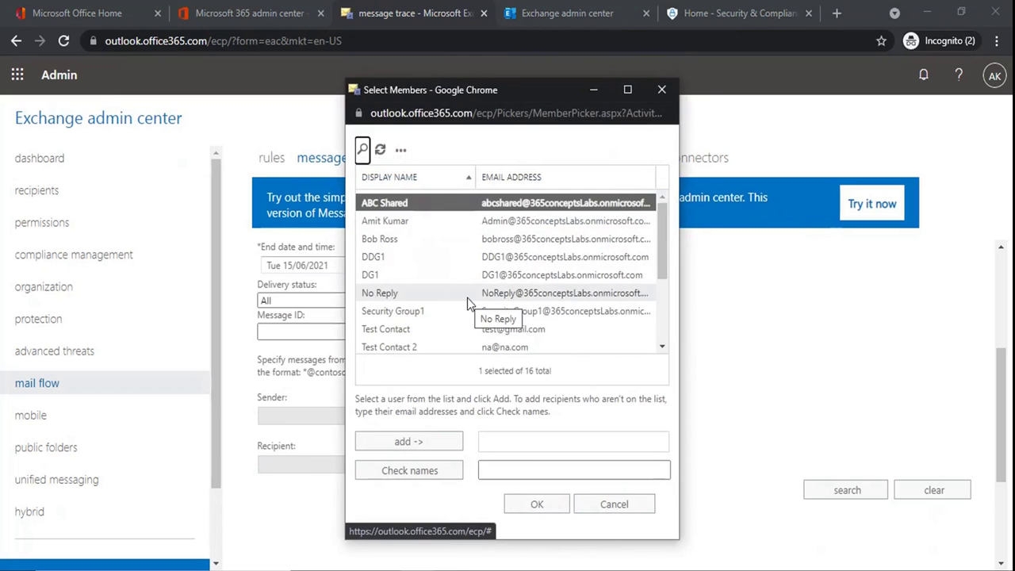
click(512, 471)
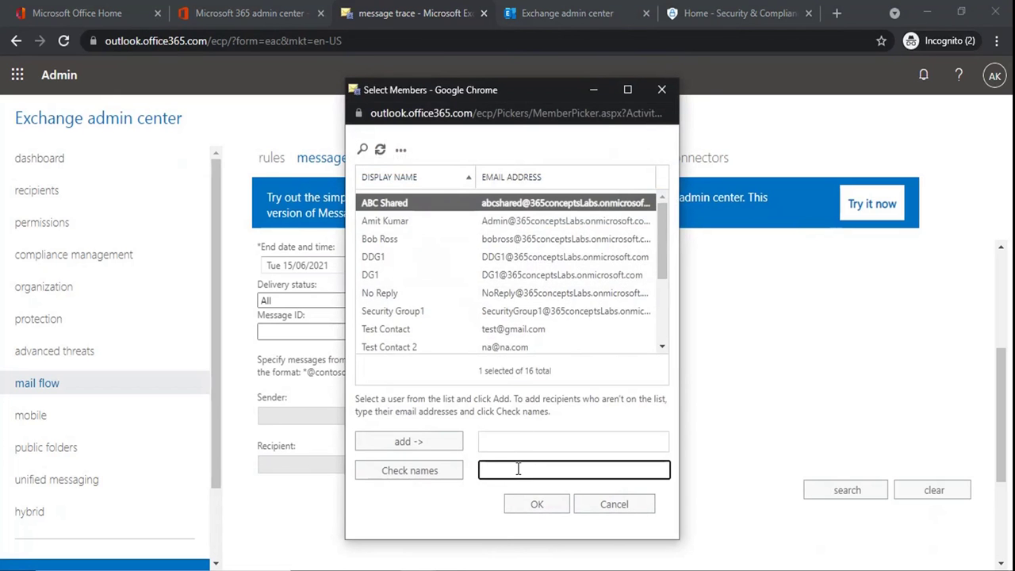
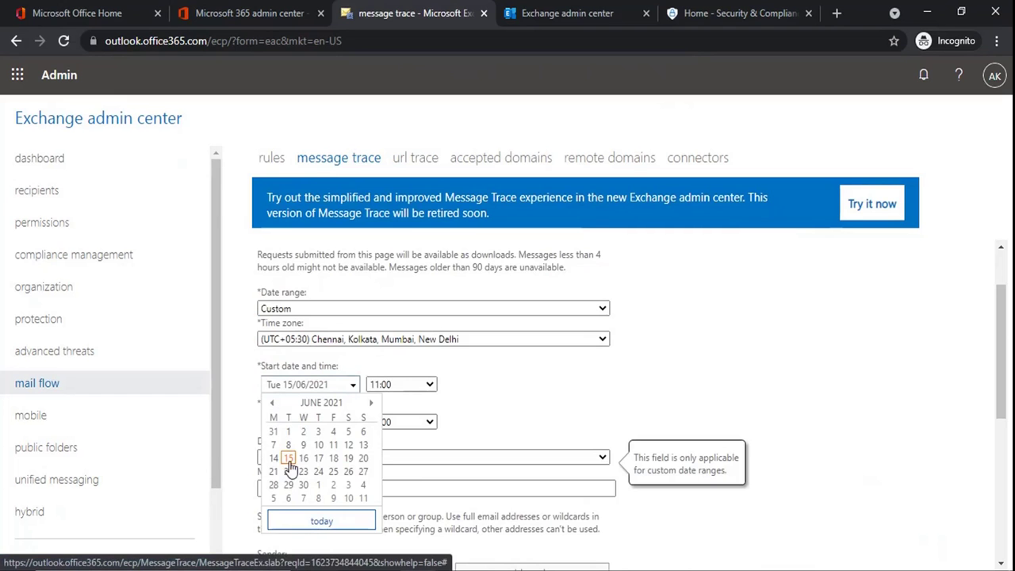
- Set the custom start date to 1 June 2021, and review the delivery status, Message ID and sender filters
click(288, 431)
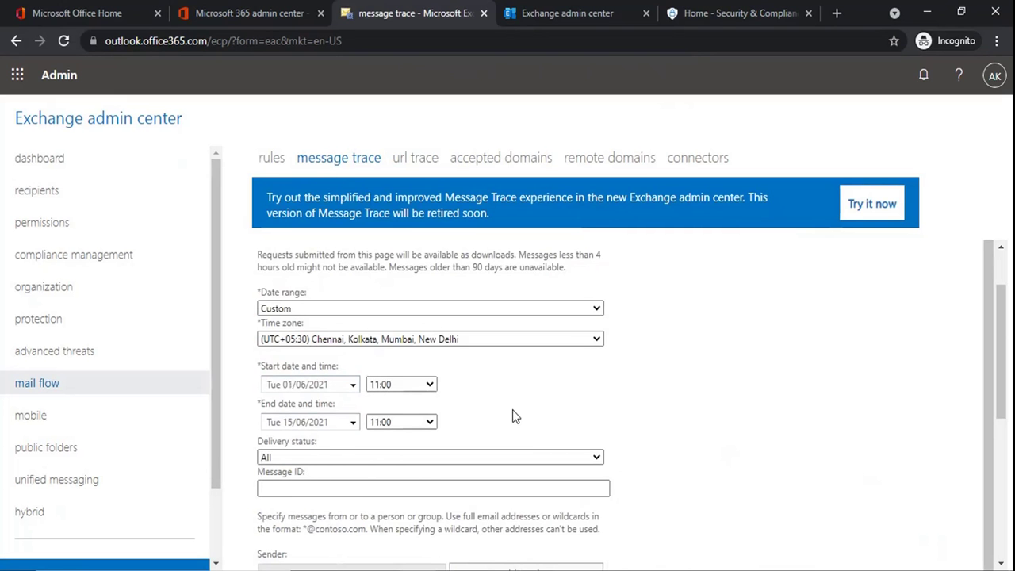
click(423, 454)
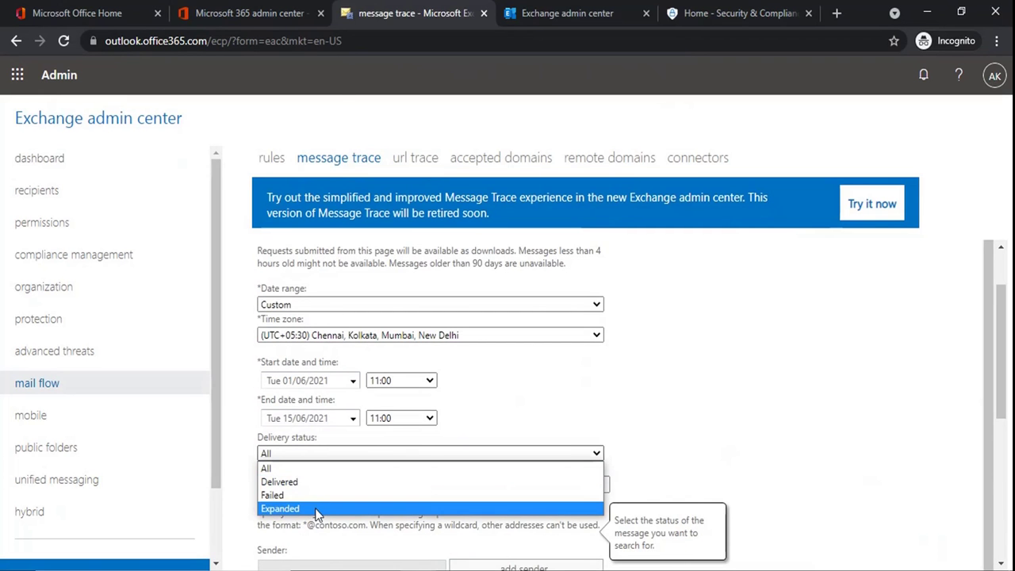
click(653, 482)
scroll(653, 482, down, 2)
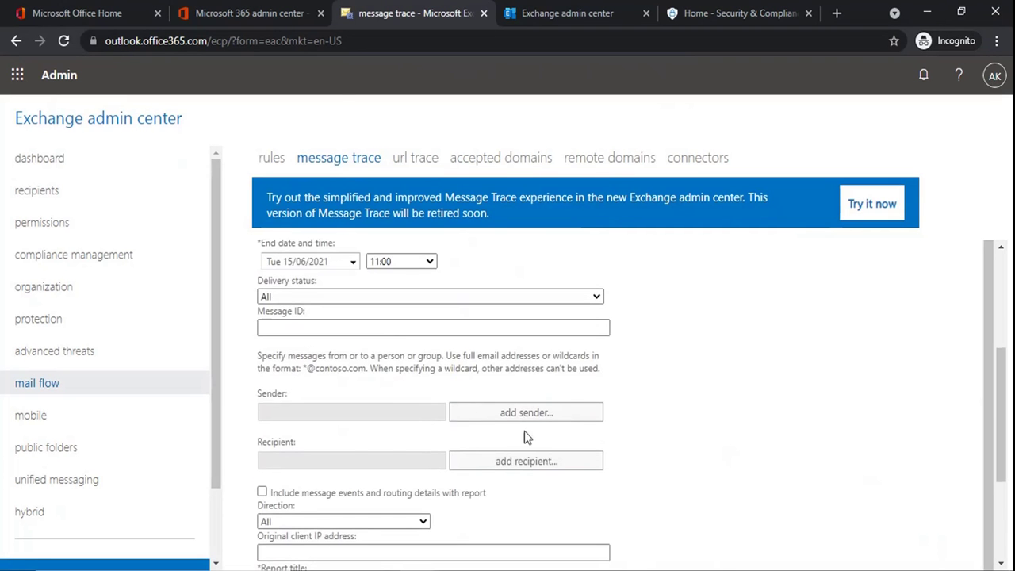
click(385, 327)
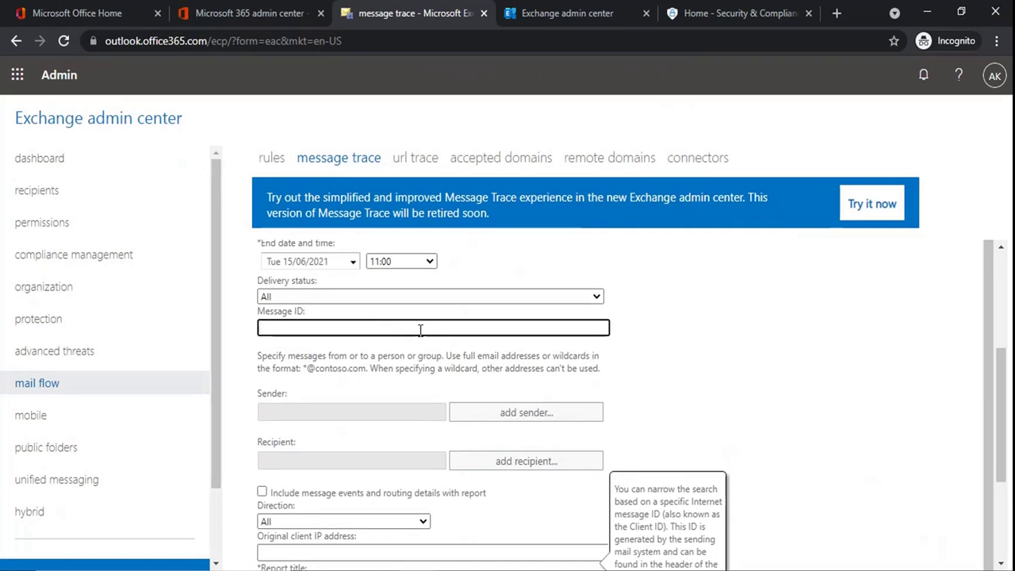
click(564, 415)
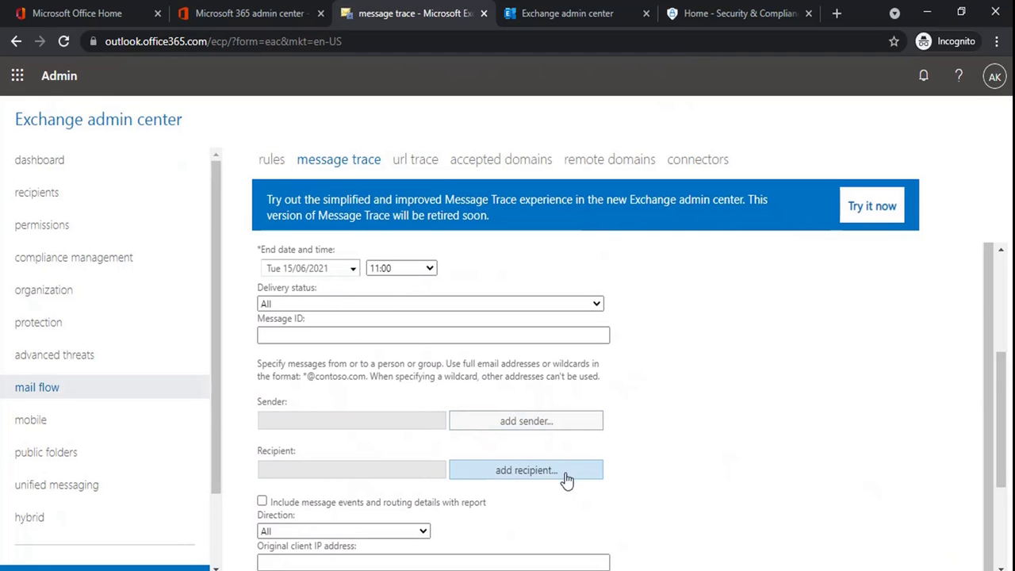
- Include message events and routing details with the report, and view the direction options, leaving All selected
scroll(662, 444, down, 1)
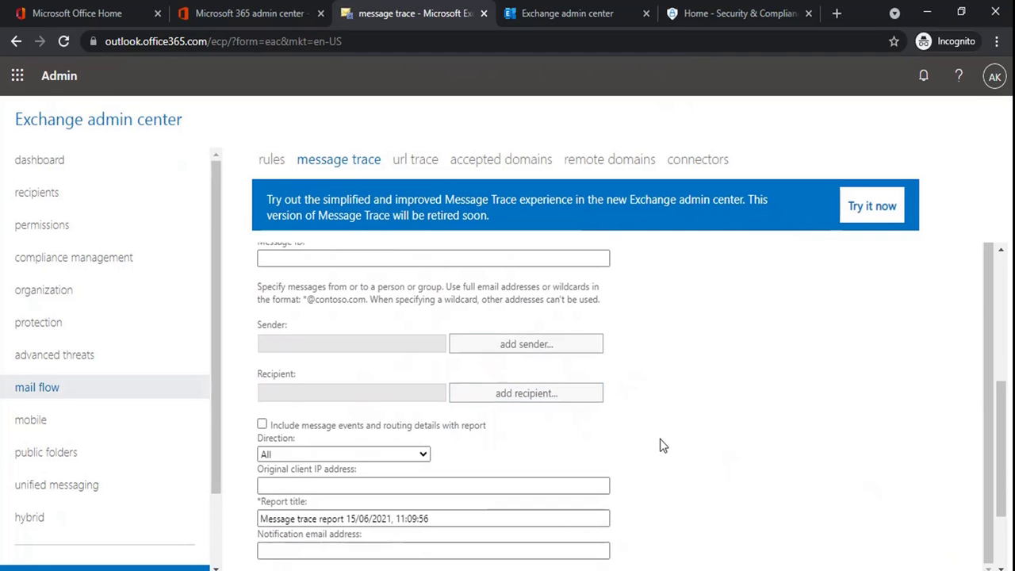
click(268, 420)
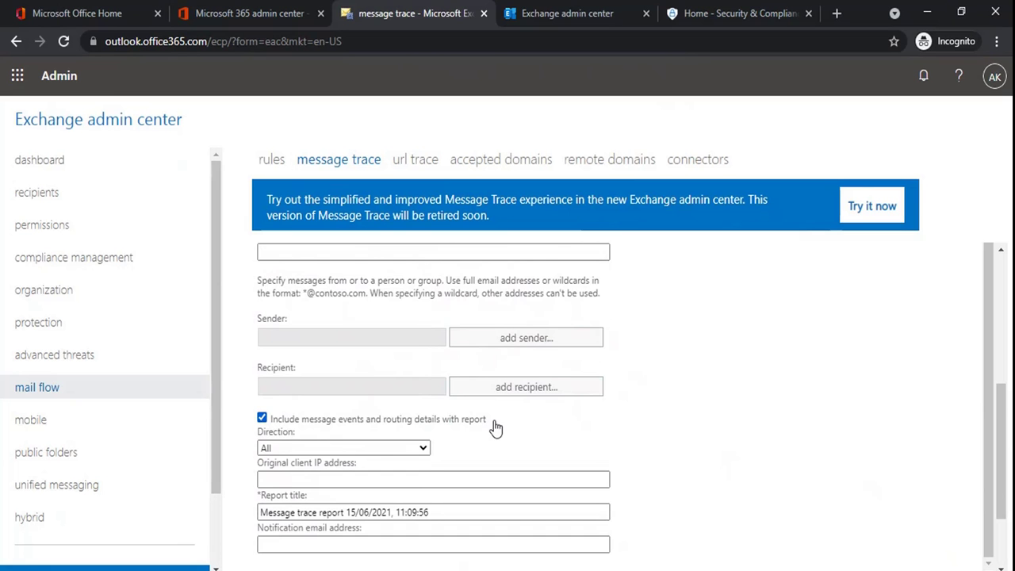
scroll(495, 428, down, 1)
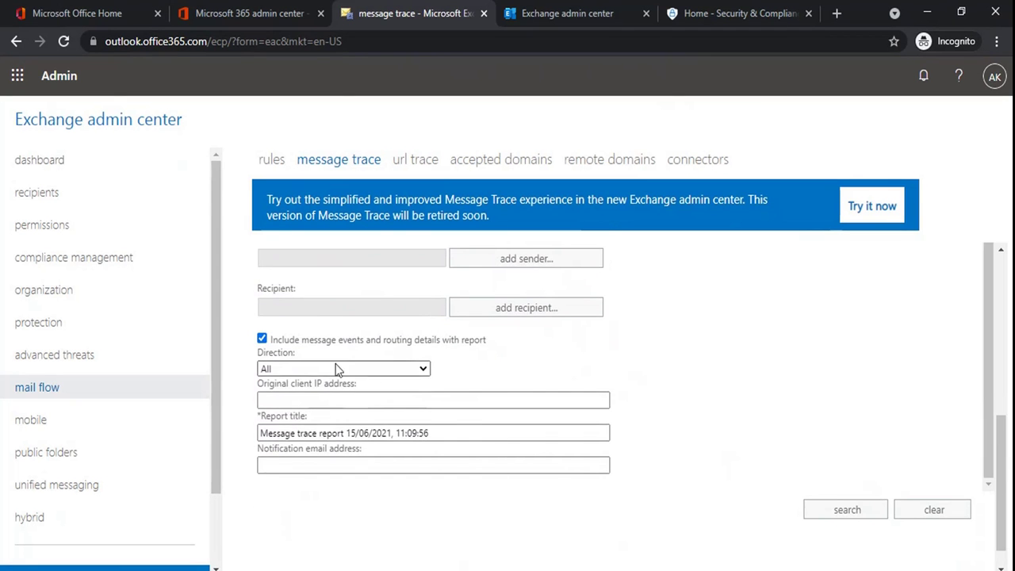
click(336, 369)
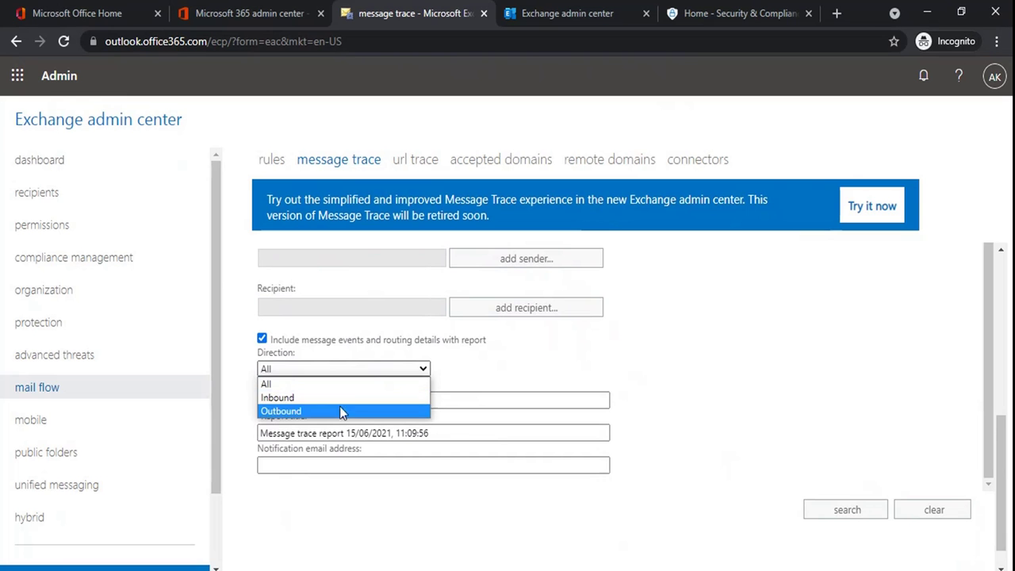
key(Escape)
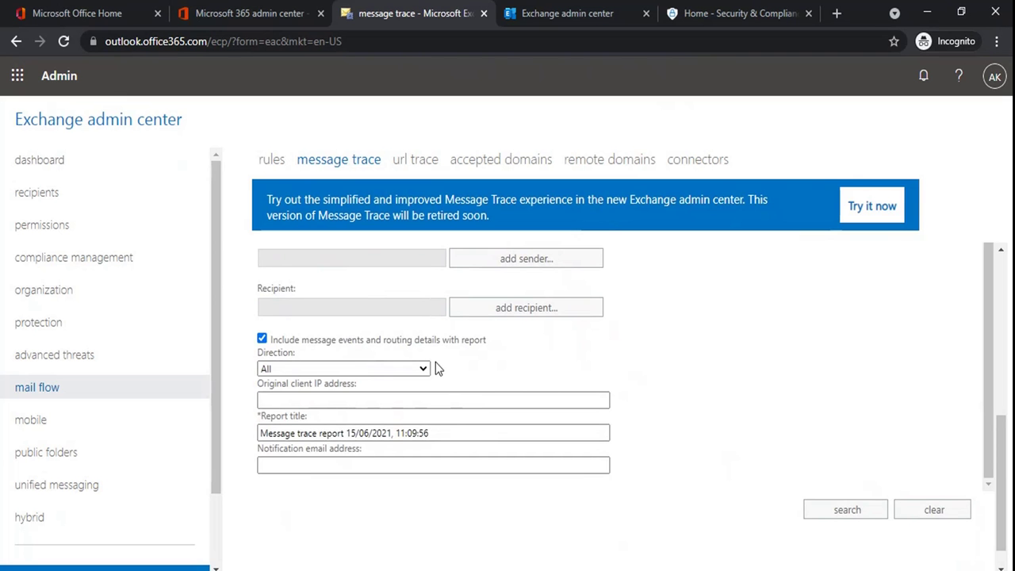
- Set the report title to "test", and review the original client IP address and notification email address fields
click(396, 400)
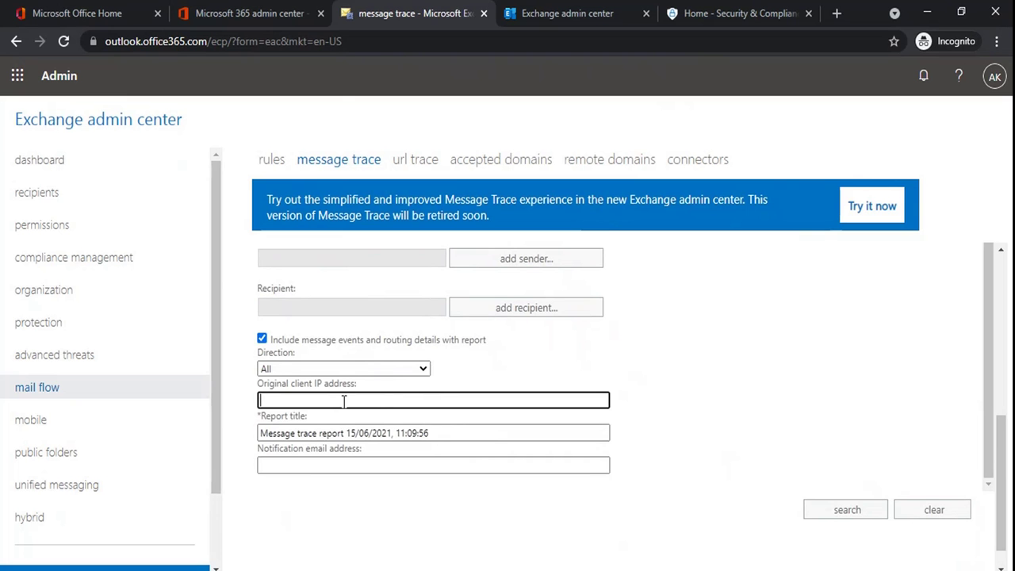
drag(436, 432, 253, 443)
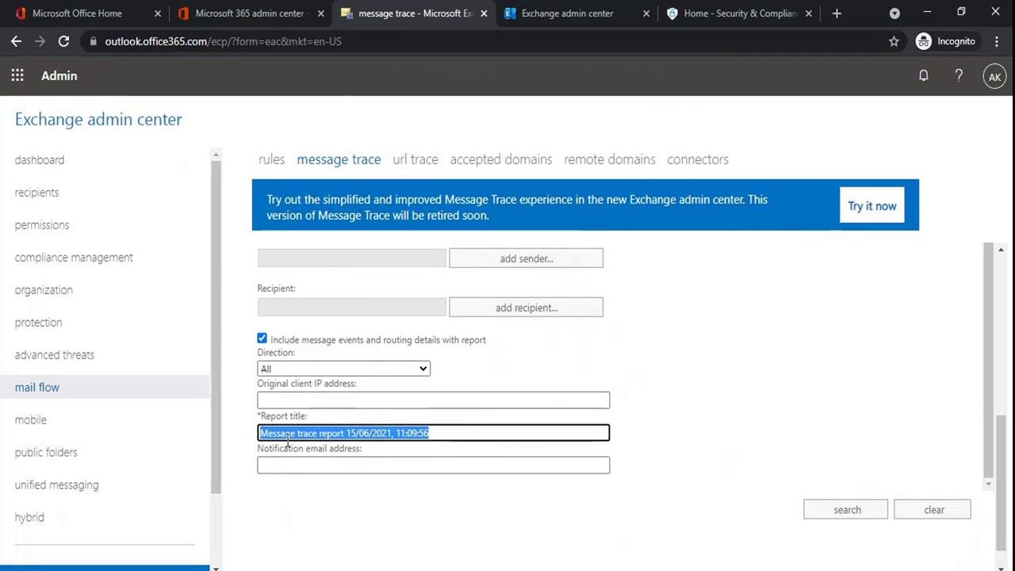
text(test)
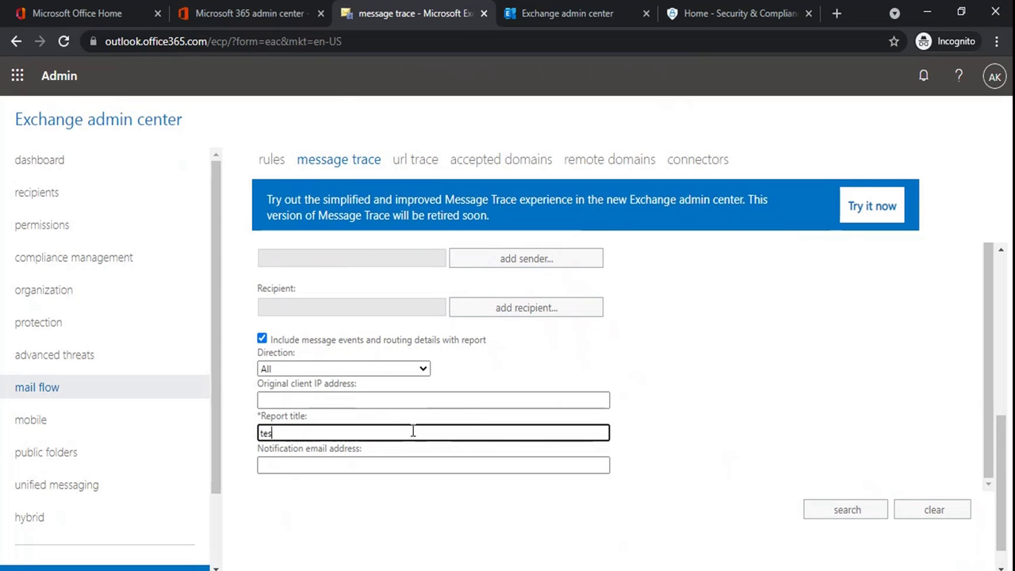
click(367, 464)
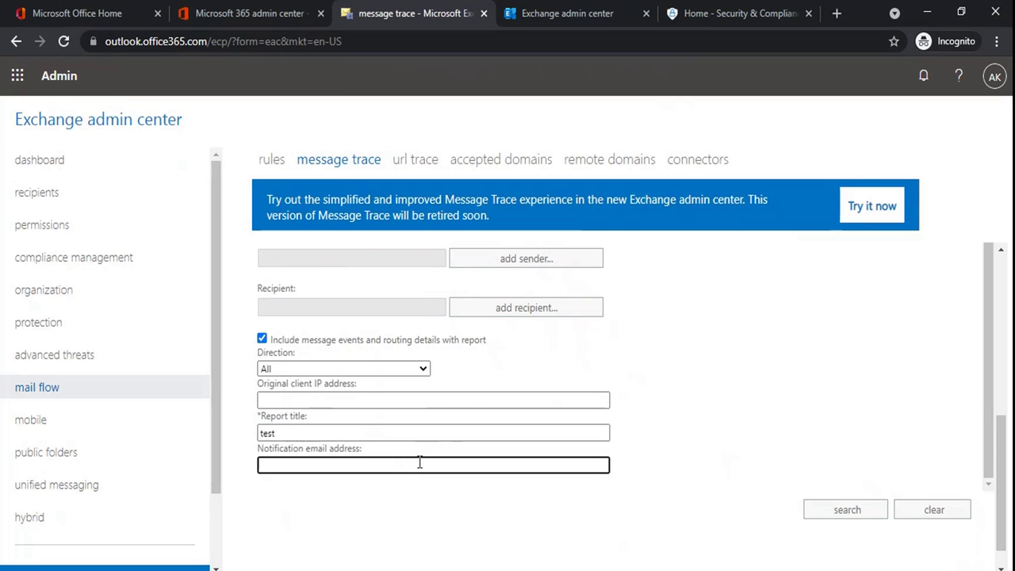
click(306, 486)
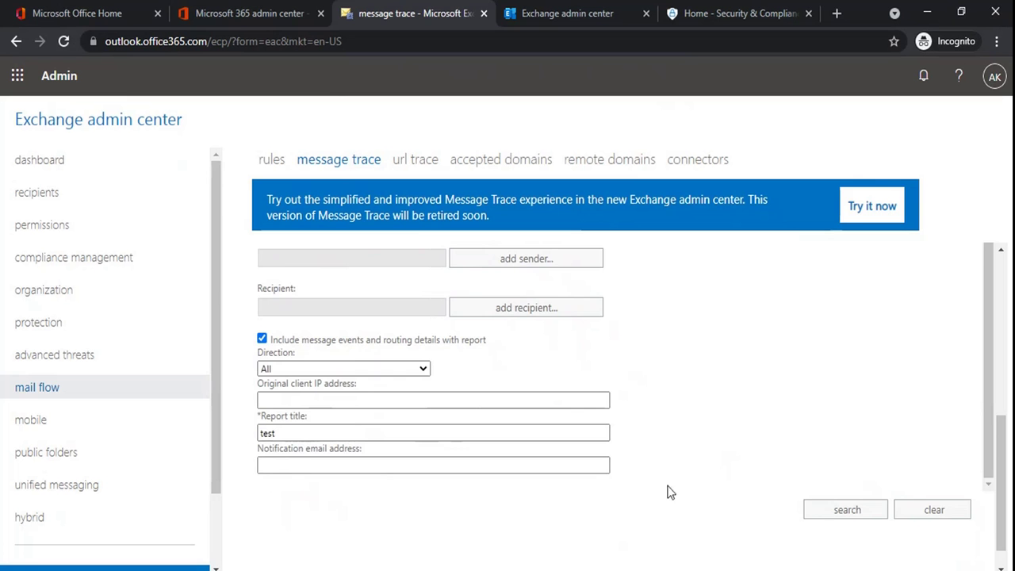
- Add the administrator account from the member list as the sender of the message trace
scroll(634, 510, up, 5)
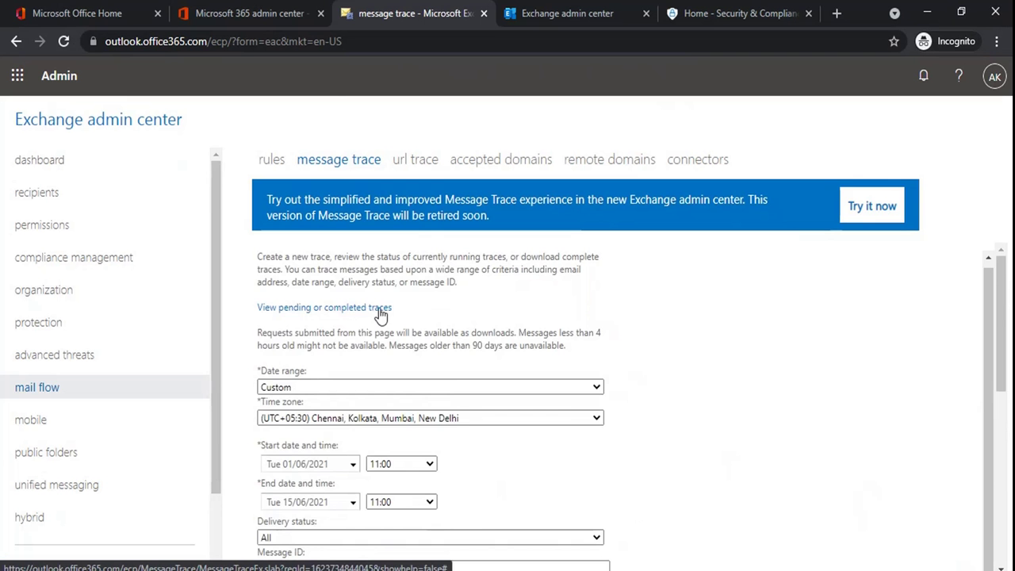
scroll(588, 413, down, 3)
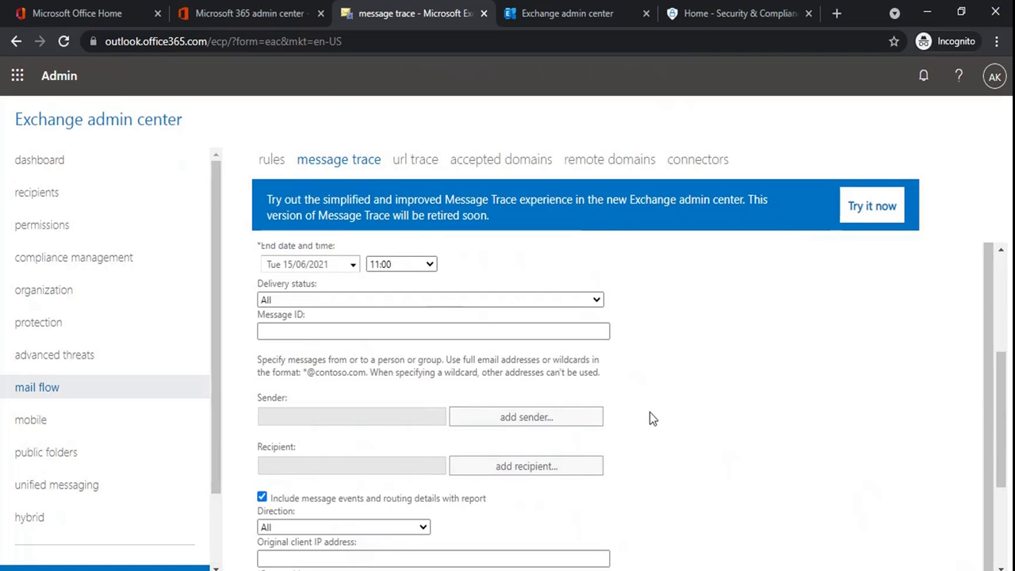
scroll(651, 413, up, 3)
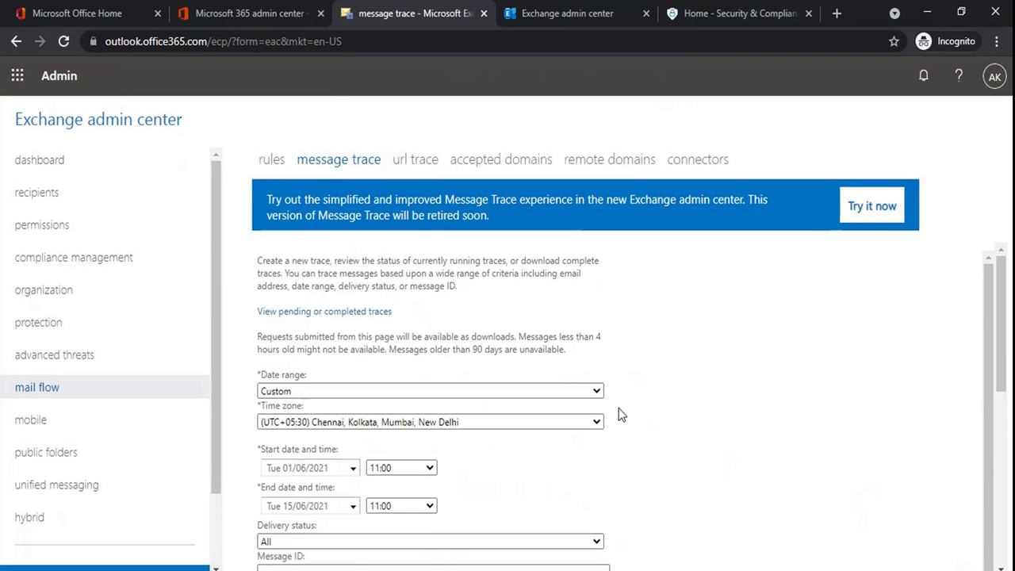
scroll(603, 417, down, 2)
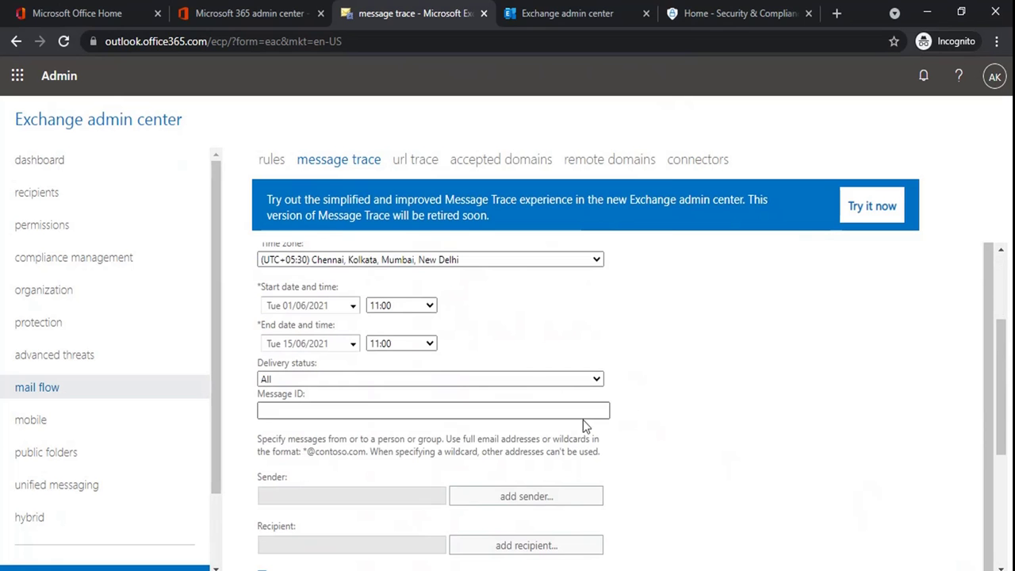
click(547, 496)
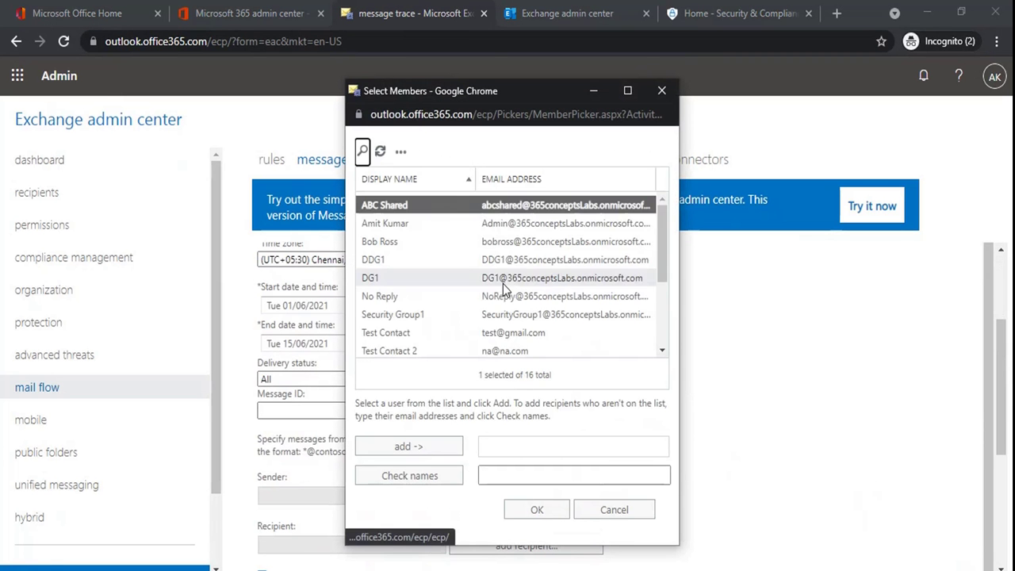
double_click(515, 224)
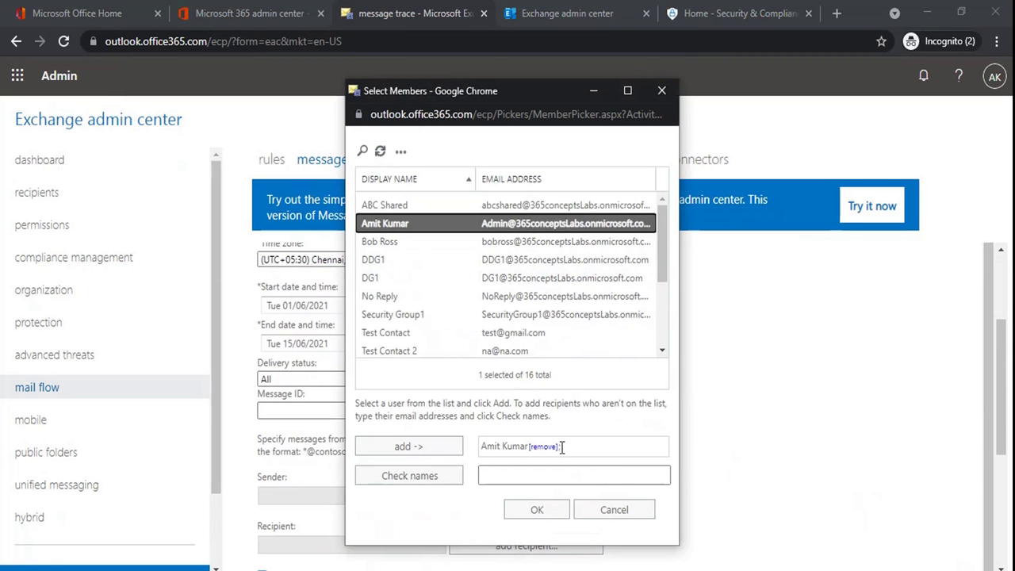
click(536, 510)
- Submit the message trace search and dismiss the information message
scroll(843, 415, down, 2)
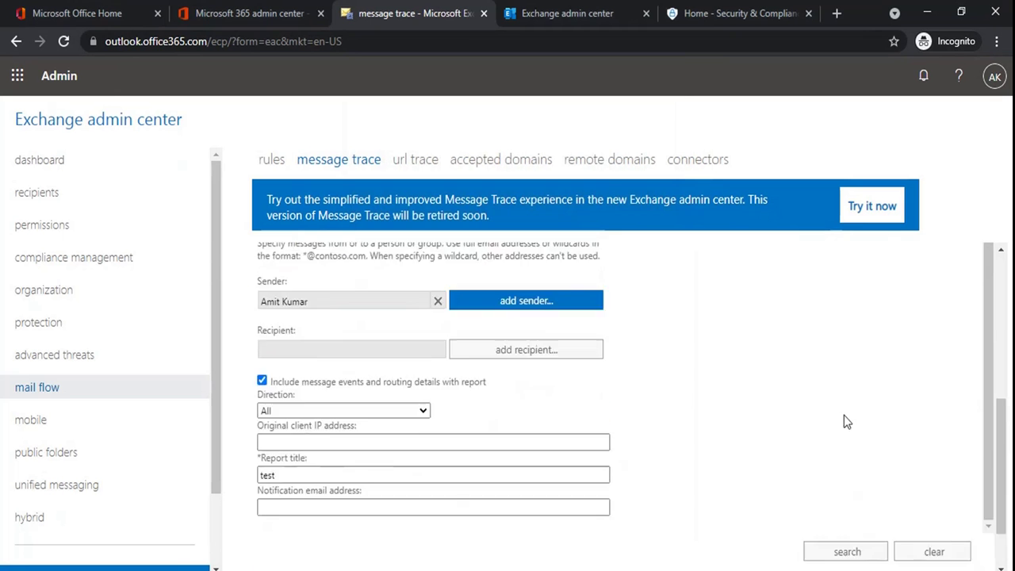
scroll(844, 421, down, 1)
click(844, 478)
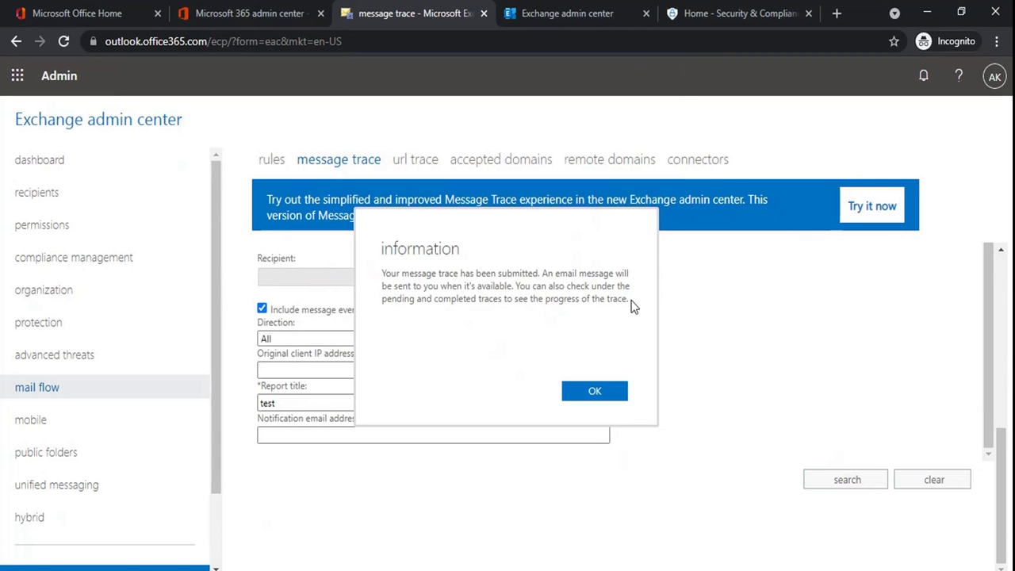
click(610, 389)
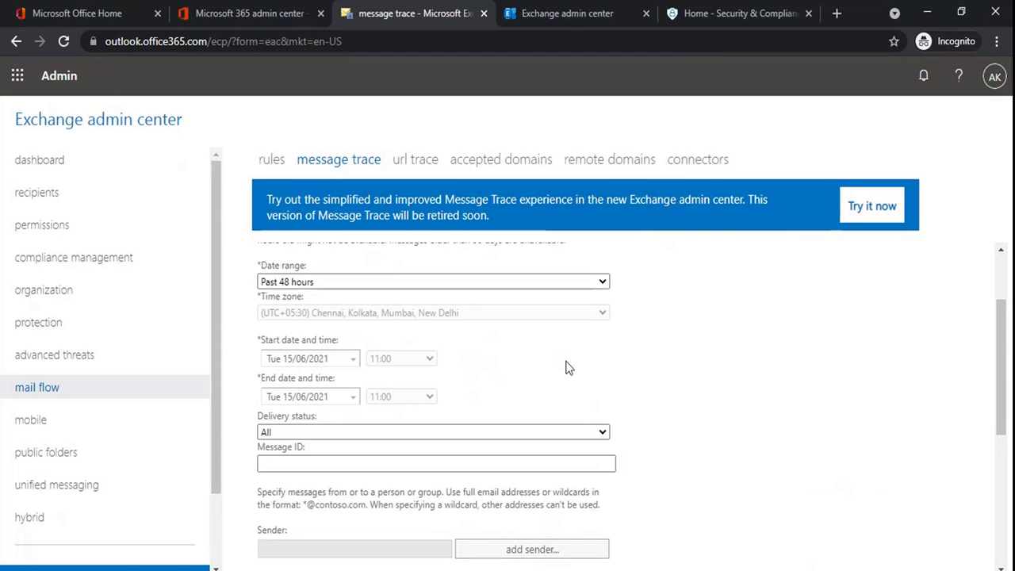
- View the pending or completed traces, refresh the list and examine the details of the "test" report
scroll(557, 371, up, 3)
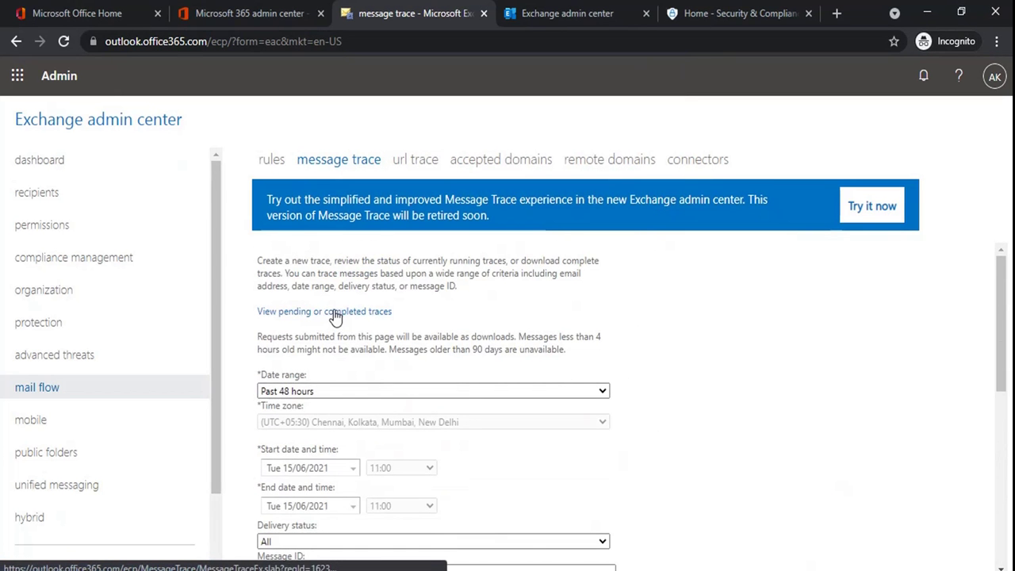
click(334, 312)
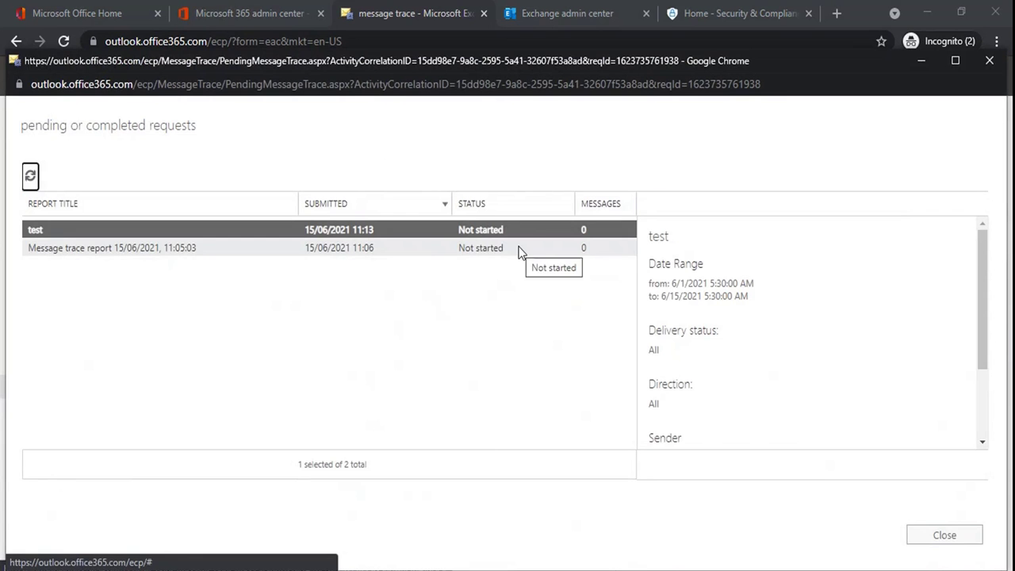
click(30, 178)
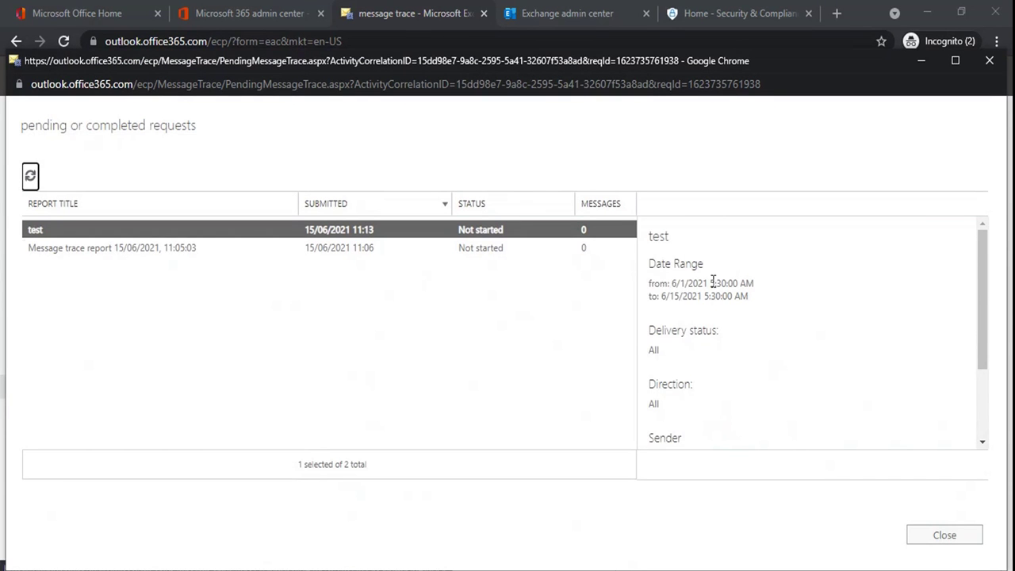
scroll(765, 338, down, 3)
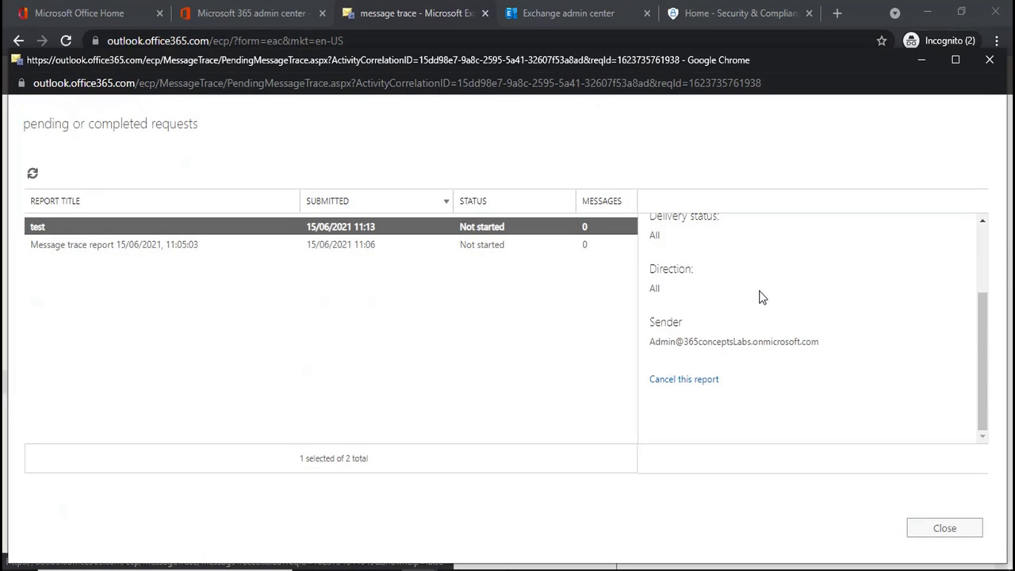
- Switch to the new Exchange admin center, go to Message trace under Mail flow, and view the default and custom queries
click(590, 14)
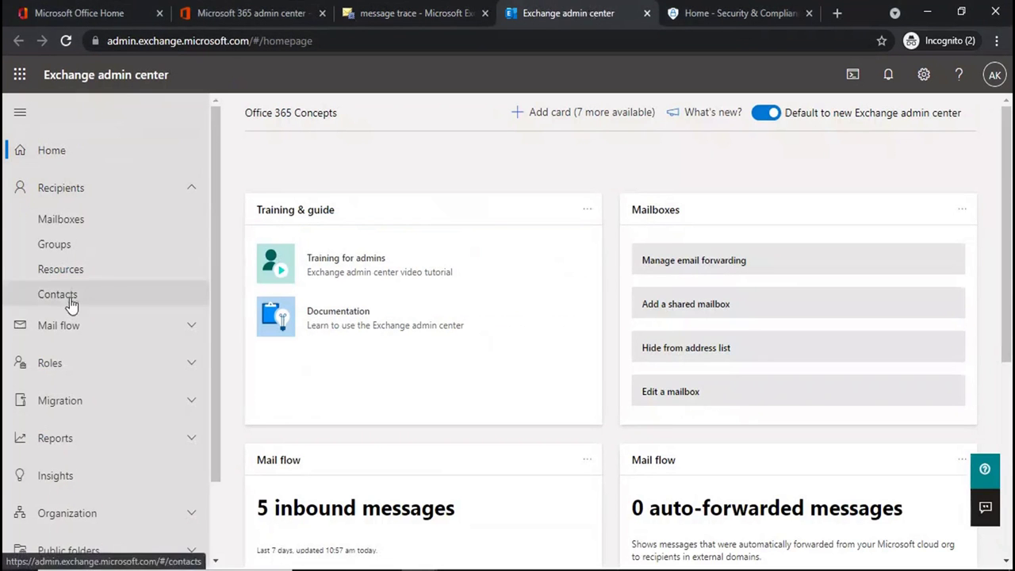
click(70, 326)
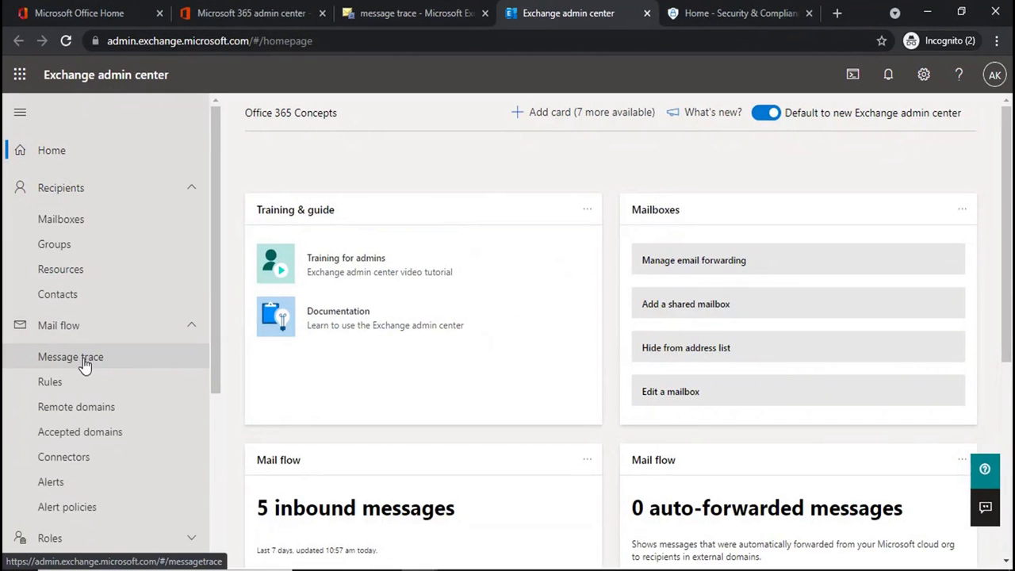
click(85, 363)
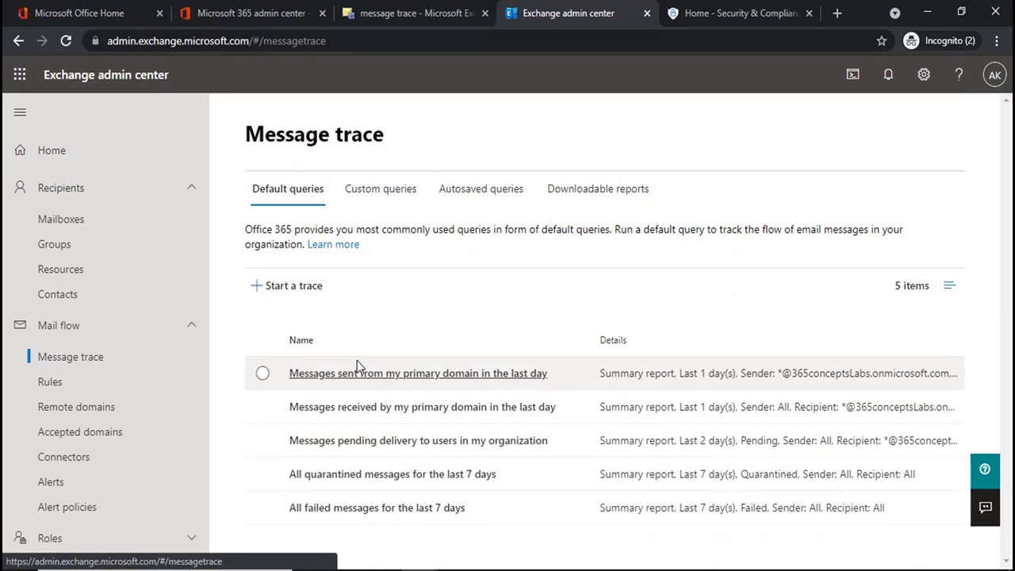
click(382, 192)
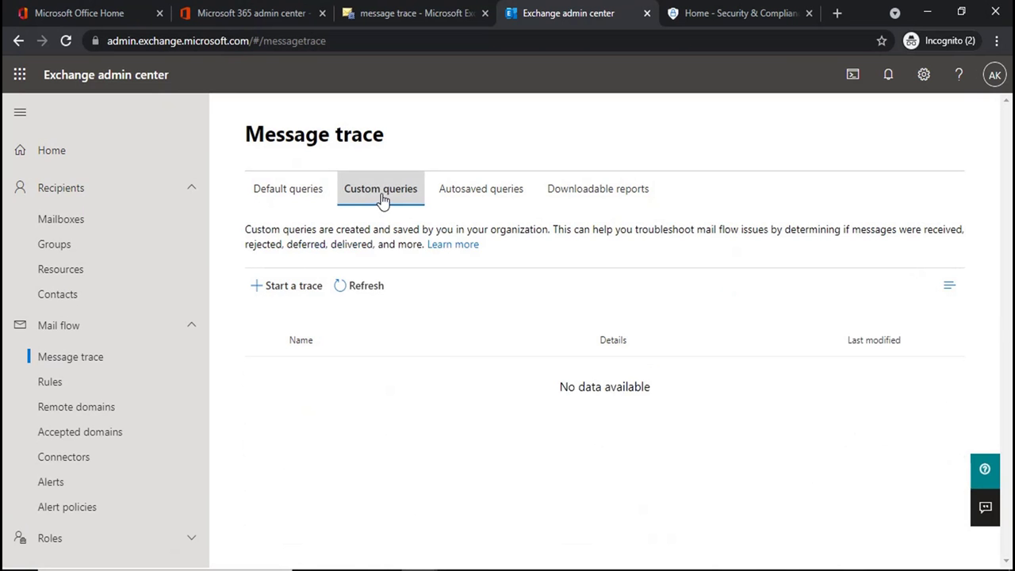